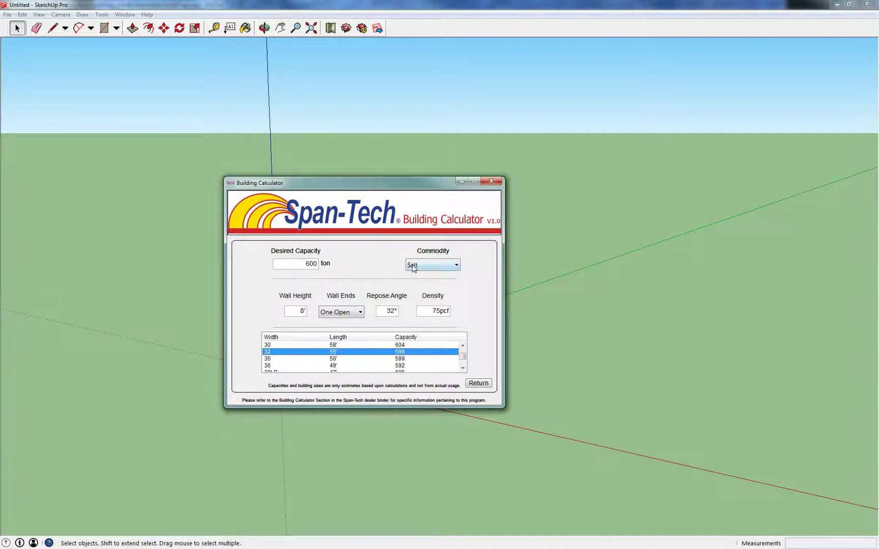
Calculate building sizes for 600 tons of salt with 8' walls and one open end, select the 32-wide, 55' long result, and clear the calculator away
left_click(472, 384)
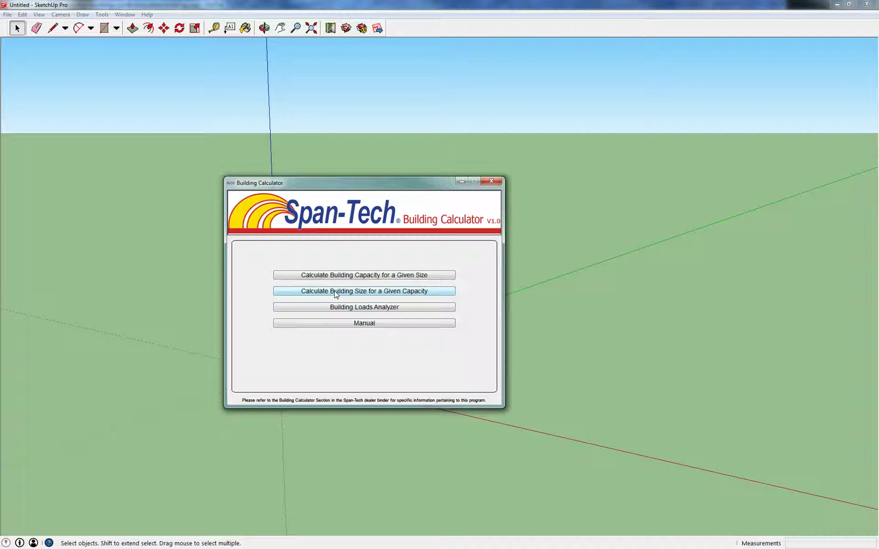
left_click(336, 293)
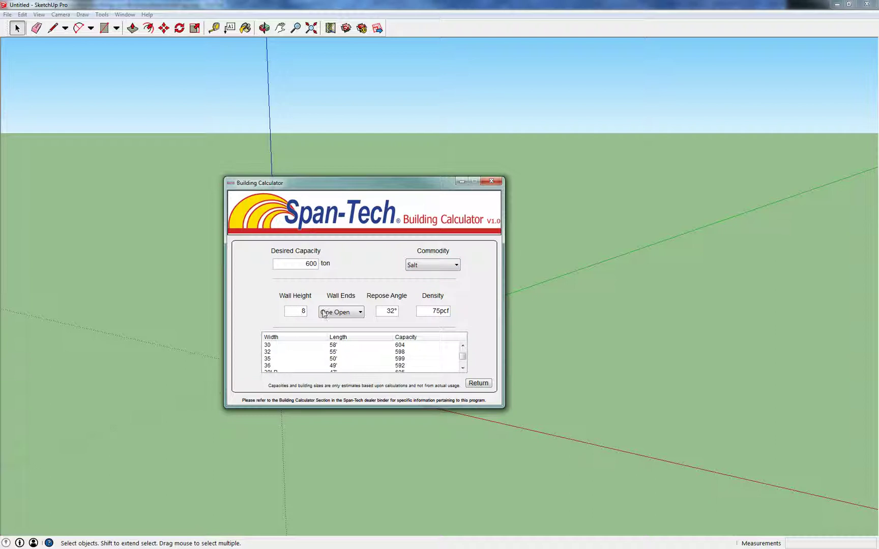
left_click(381, 312)
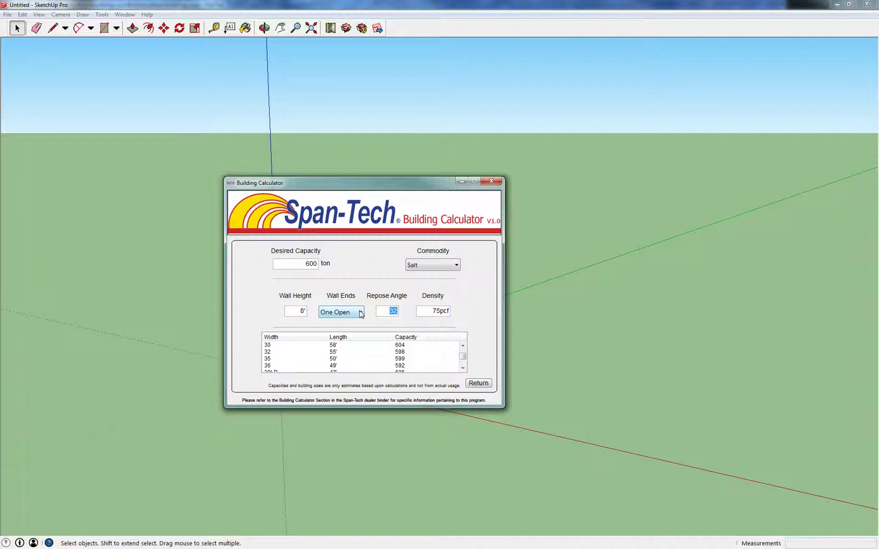
left_click(294, 357)
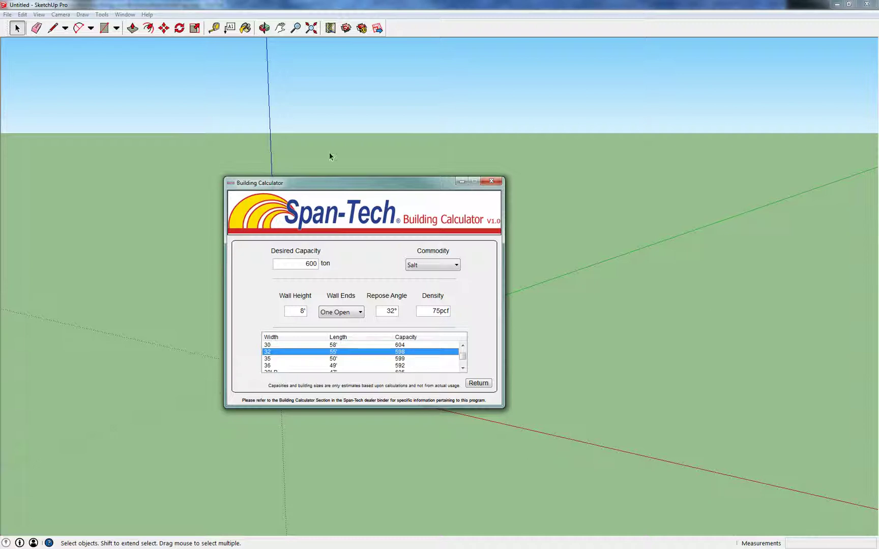
mouse_move(338, 186)
left_mouse_down()
mouse_move(71, 144)
mouse_move(56, 161)
mouse_move(0, 168)
left_mouse_up()
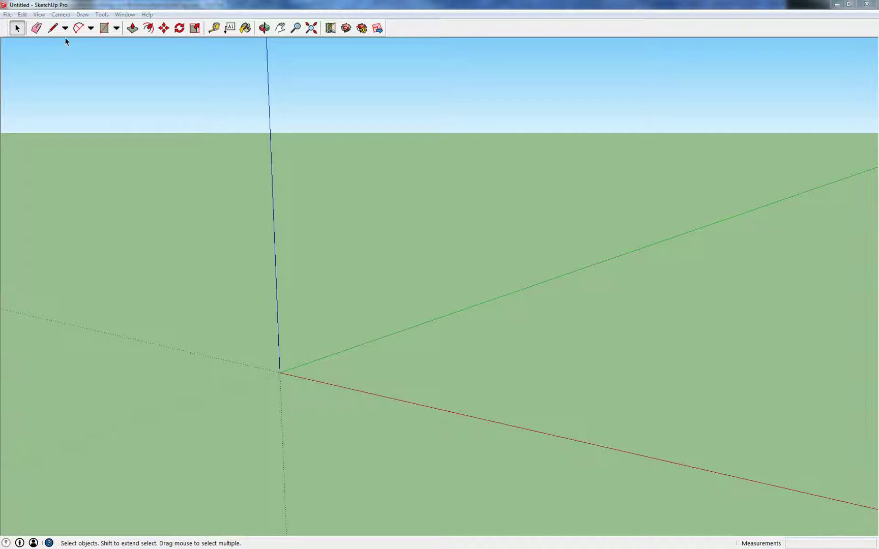
Draw a closed rectangular footprint from the origin, 60' along the green axis and 32' along the red axis
left_click(53, 28)
left_click(280, 372)
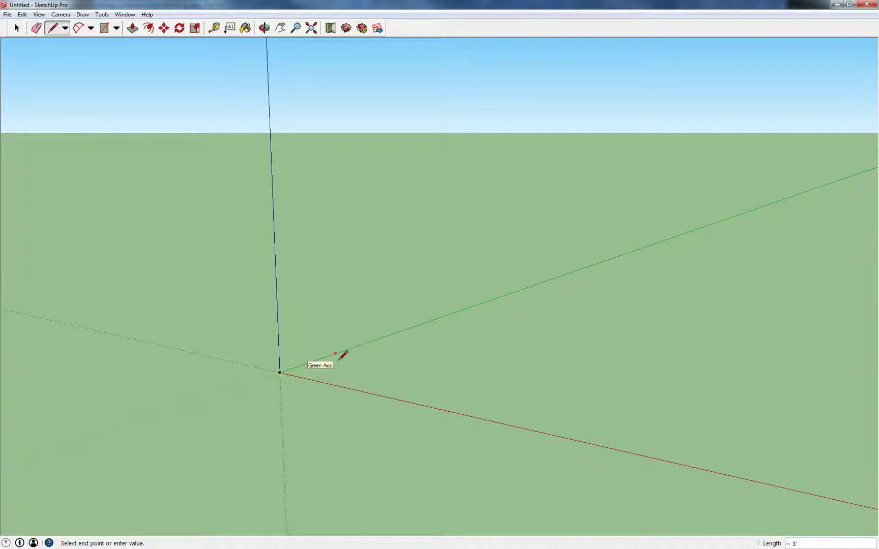
key("Return")
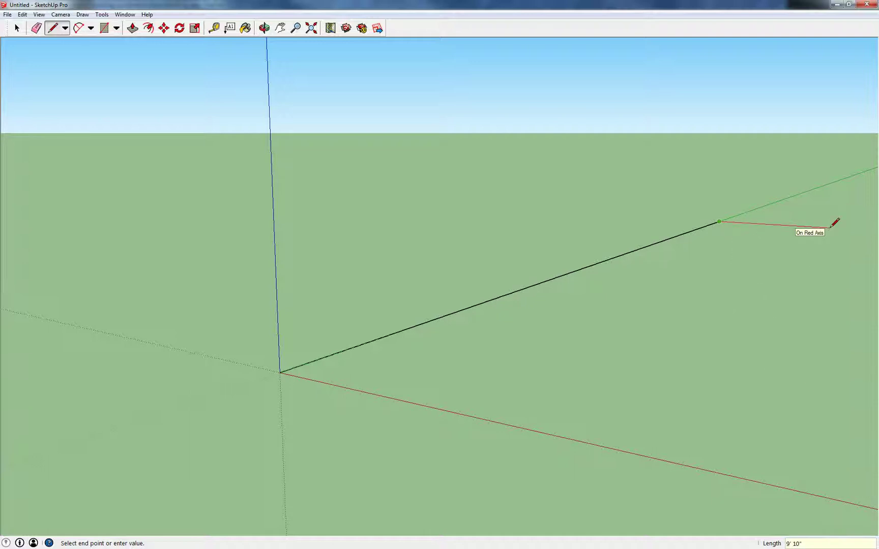
key("Return")
scroll(834, 222, "down", 5)
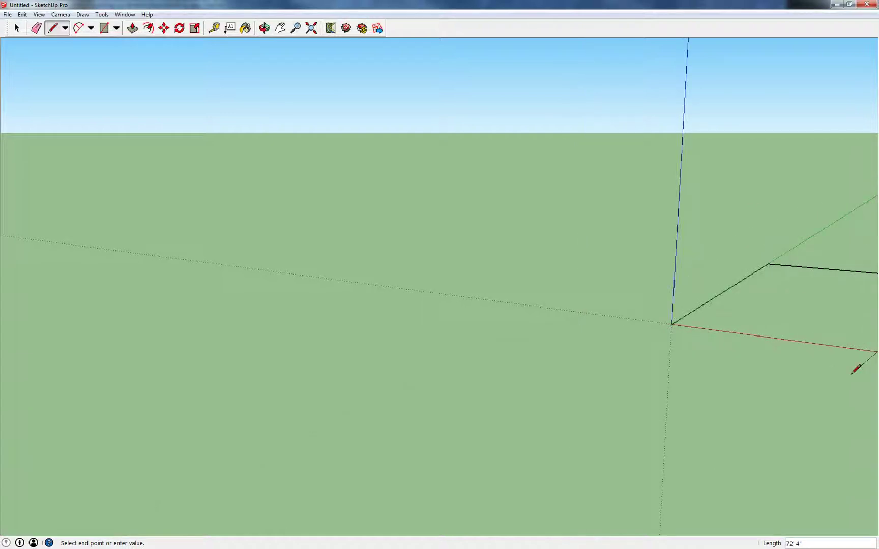
left_click(311, 28)
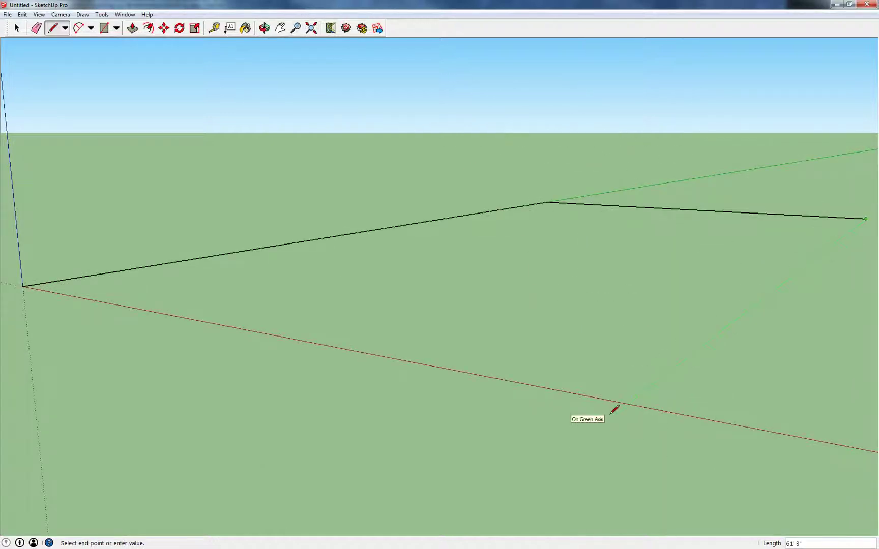
key("Return")
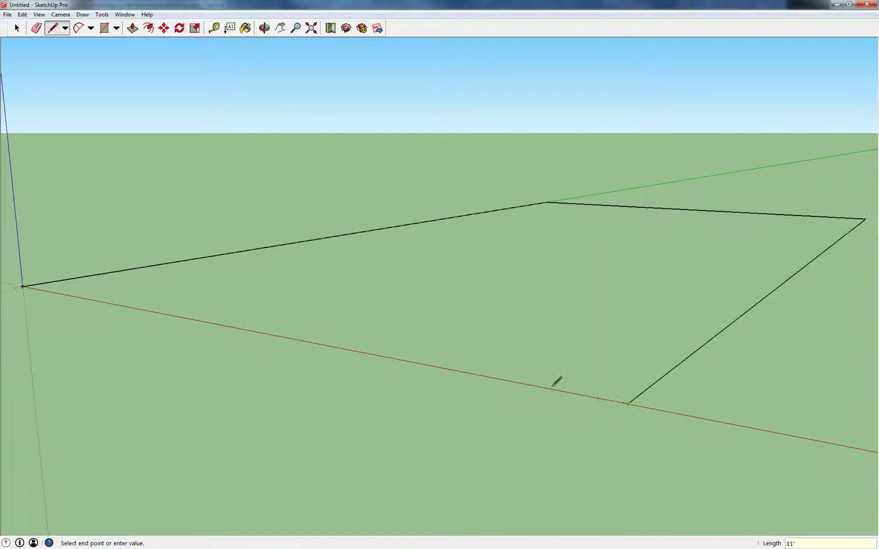
left_click(23, 287)
Offset the footprint's outline inward by 1' to define the wall thickness
middle_click_drag(261, 190, 299, 232)
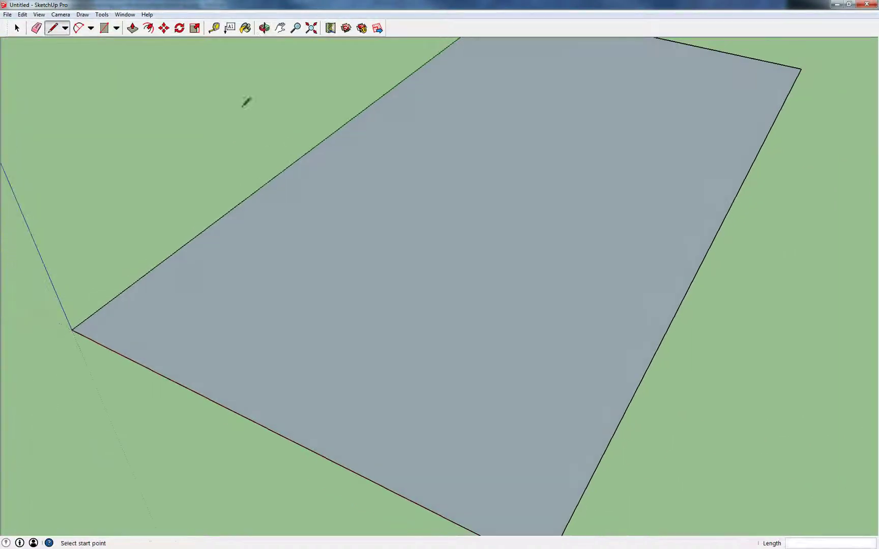
left_click(148, 28)
left_click(144, 366)
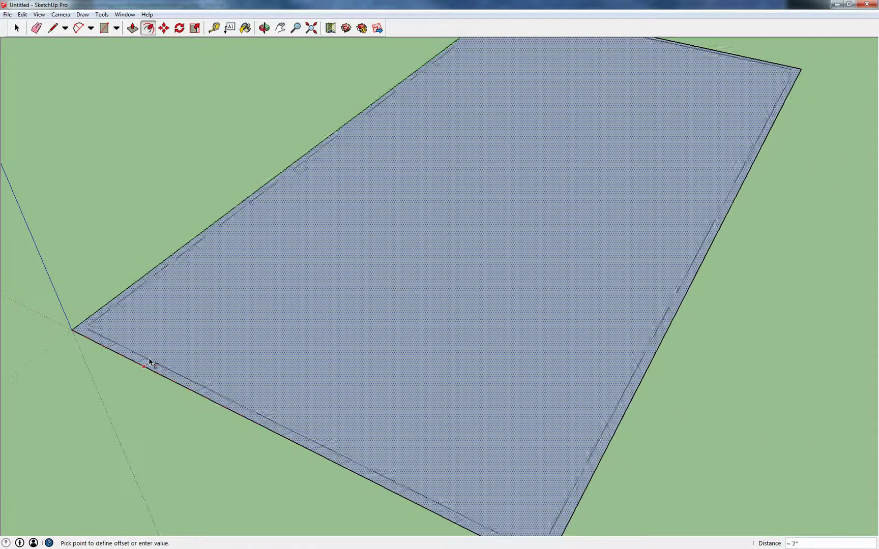
type("1'")
key("Return")
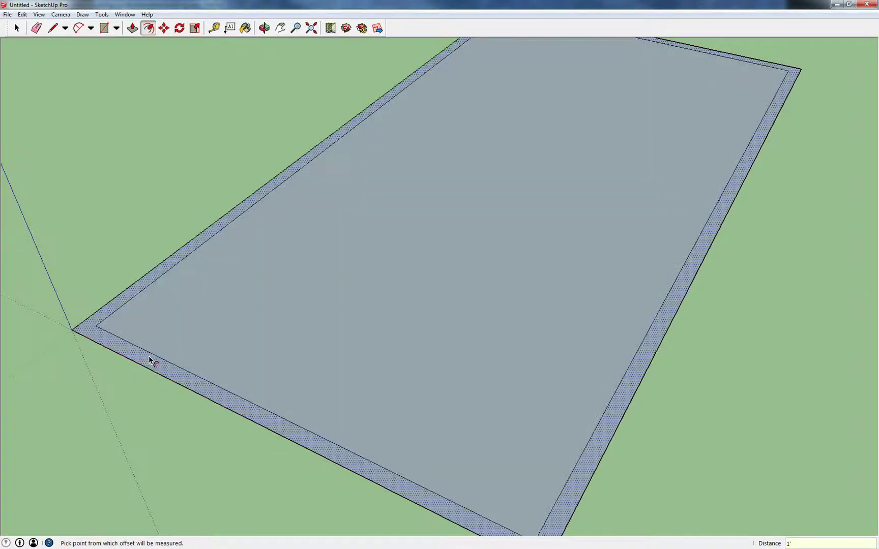
Draw short lines extending both inner side edges from the front inner corners across the front wall strip
left_click(52, 28)
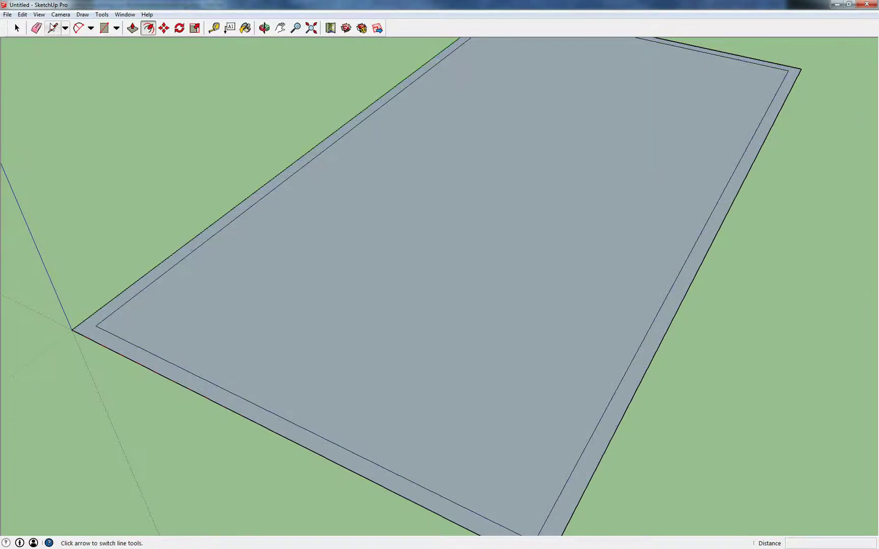
left_click(96, 325)
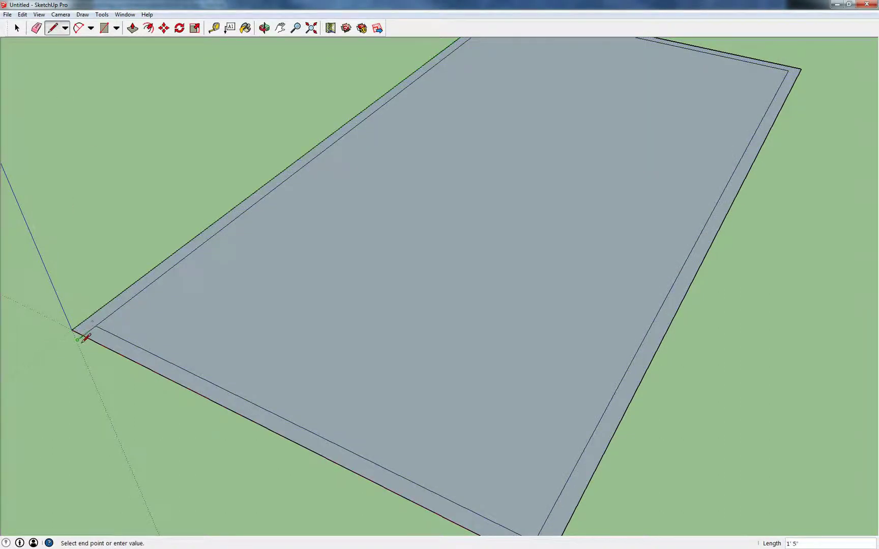
left_click(555, 514)
scroll(552, 516, "down", 3)
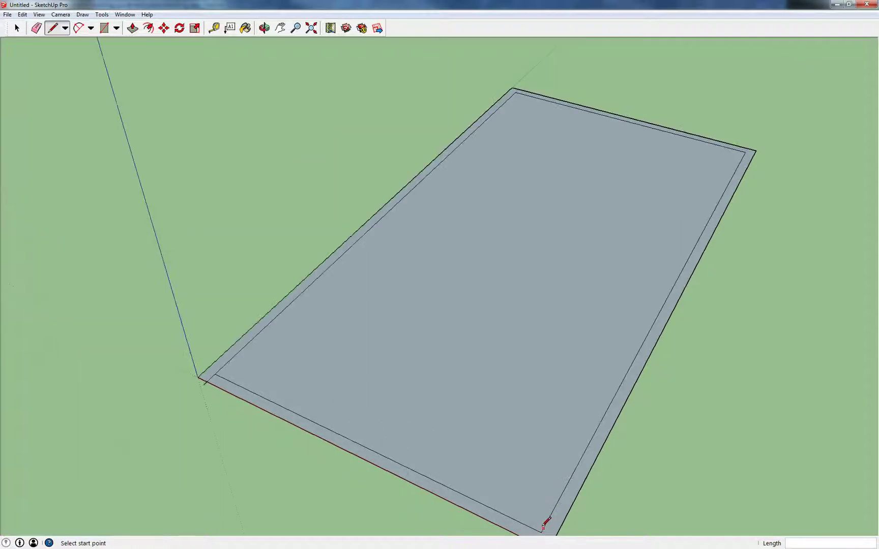
scroll(546, 521, "down", 2)
middle_click_drag(476, 324, 484, 218)
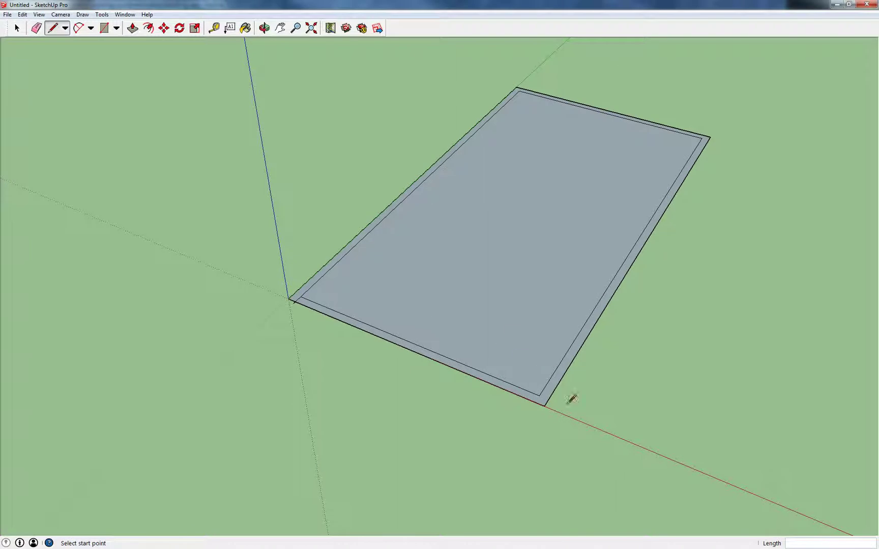
left_click(537, 395)
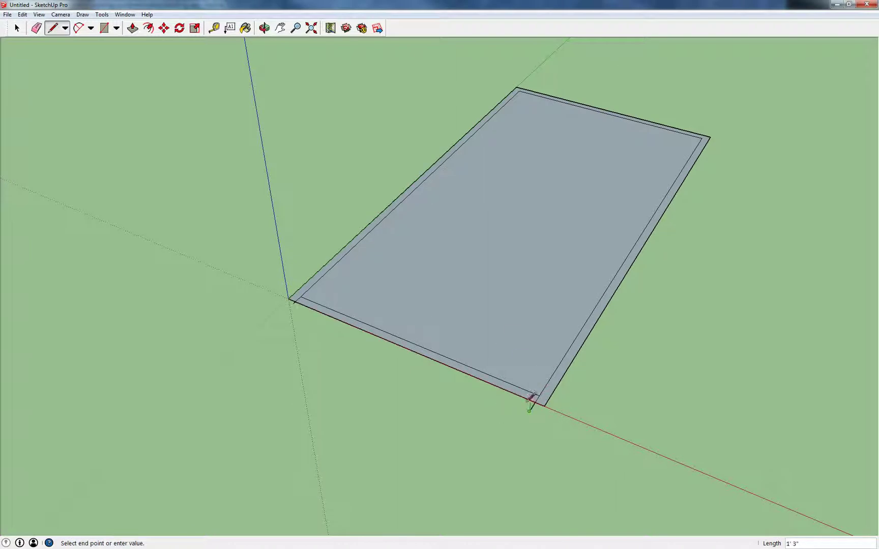
key("Escape")
Erase the inner front edge and the line stubs overhanging the outline to leave the front end open
key("e")
scroll(286, 311, "up", 3)
scroll(287, 312, "up", 2)
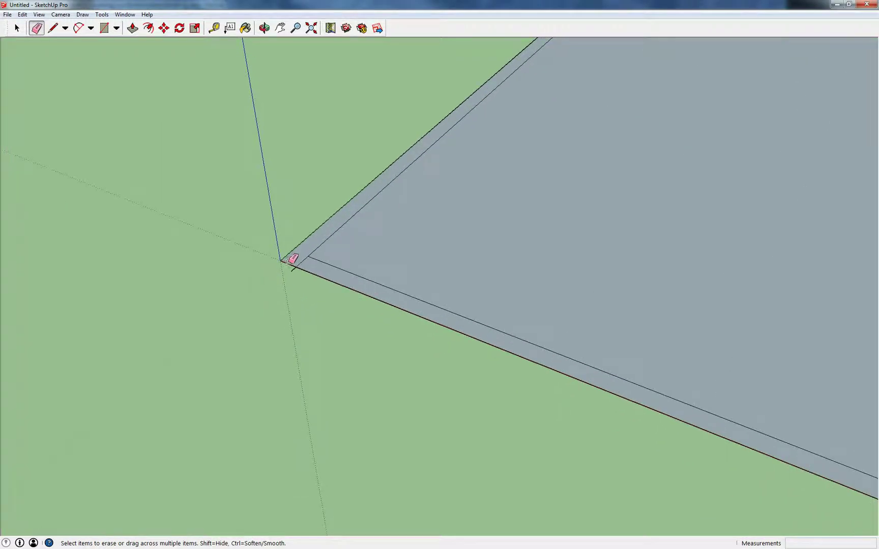
left_click(318, 259)
scroll(349, 299, "down", 5)
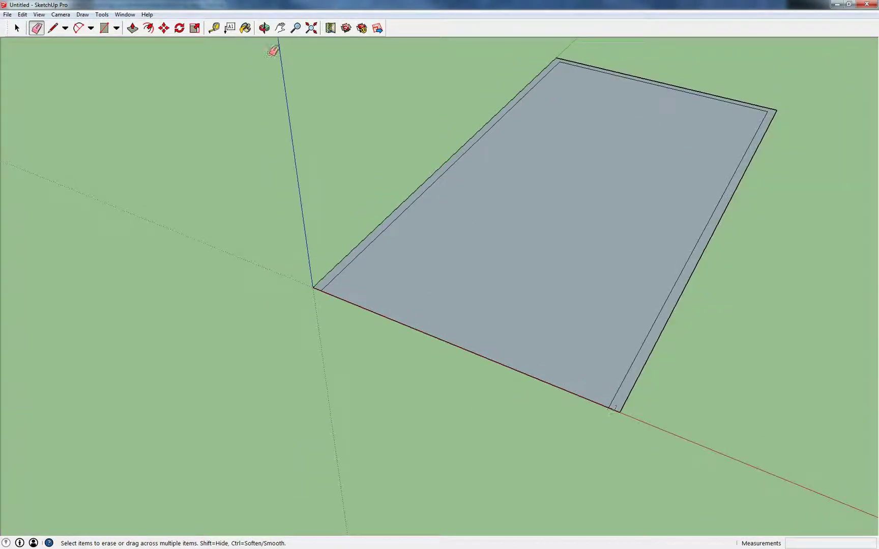
Paint the floor with the Concrete_Aggregate_Smoke material and the U-shaped wall strip with Concrete_Form_4x8
left_click(245, 28)
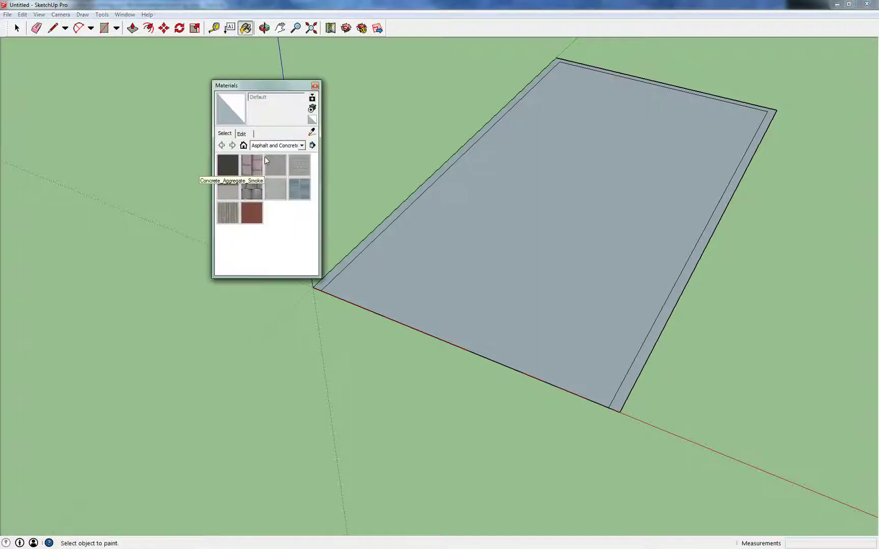
left_click(275, 165)
left_click(563, 294)
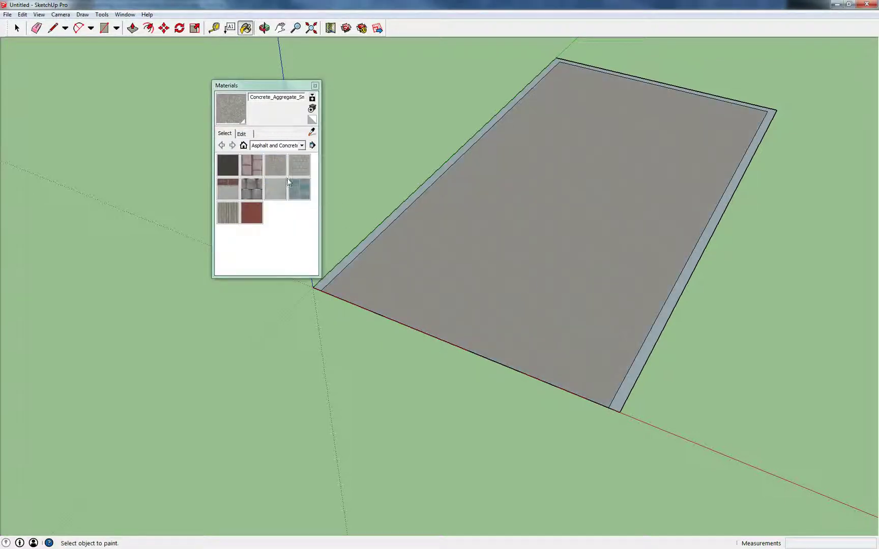
left_click(275, 189)
left_click(653, 343)
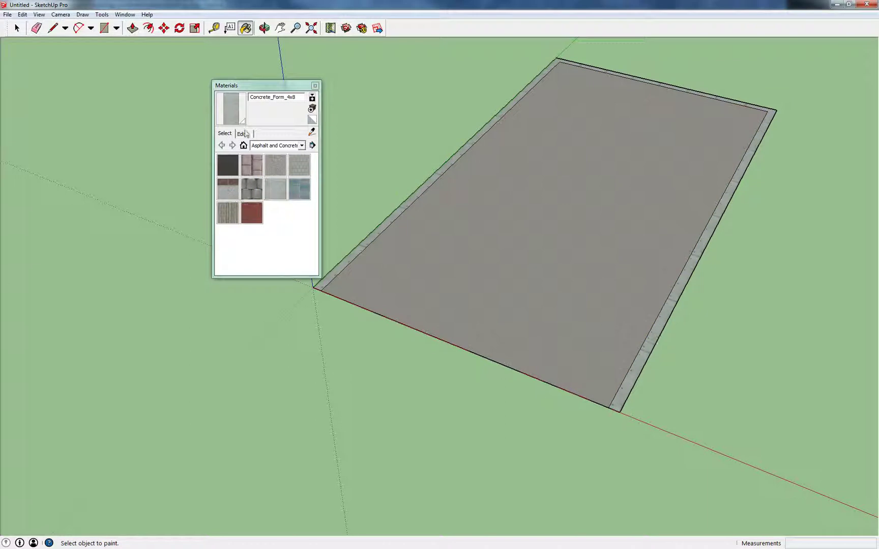
Push/Pull the U-shaped wall strip up 10' and close the materials browser
left_click(132, 28)
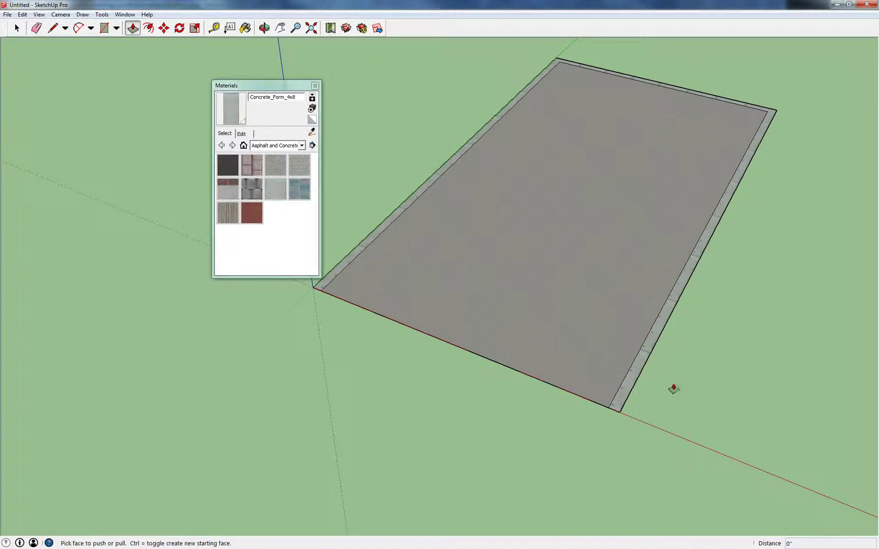
left_click(636, 373)
type("10'")
key("Return")
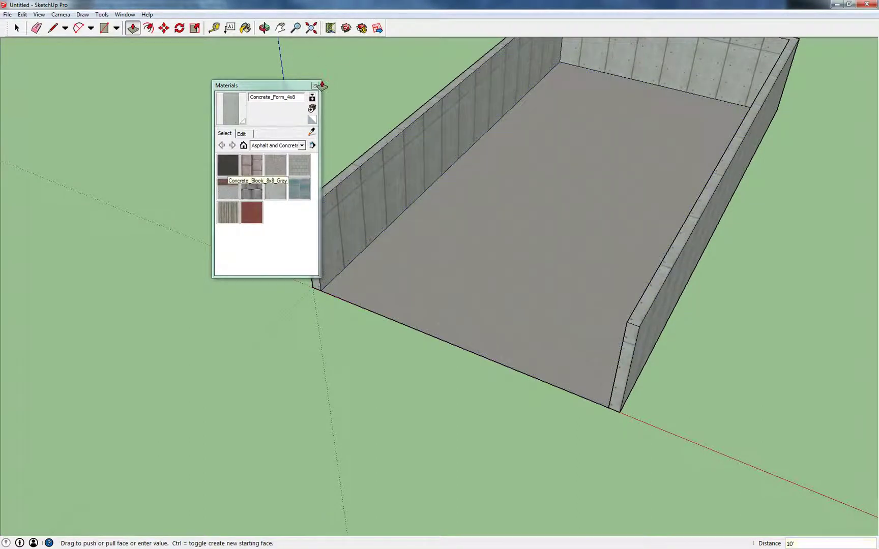
middle_click_drag(321, 87, 330, 133)
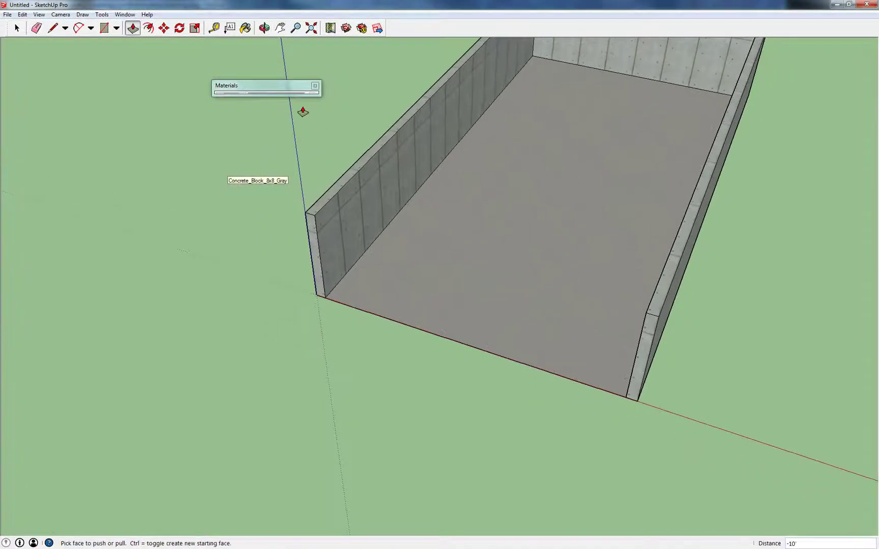
left_click(314, 86)
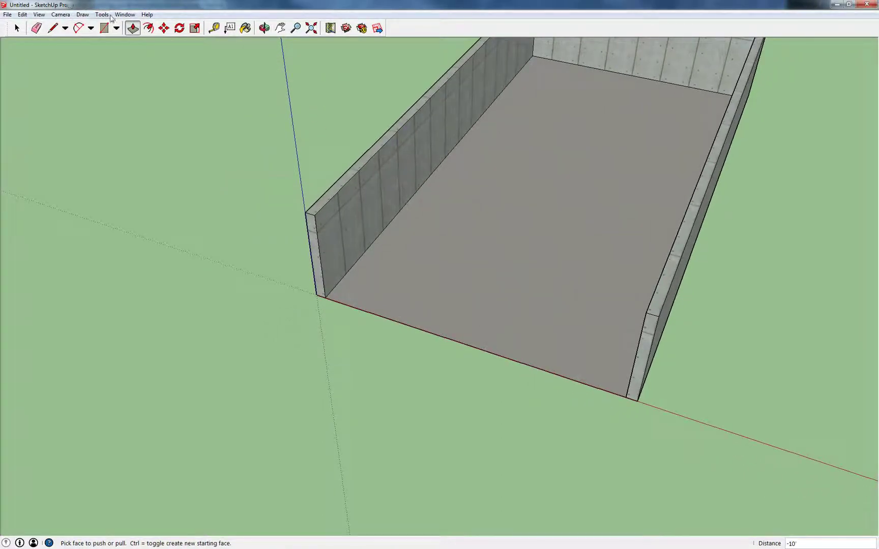
Dimension the clear width of the open front between the two side walls, placing it in front of the floor
middle_click_drag(321, 48, 265, 57)
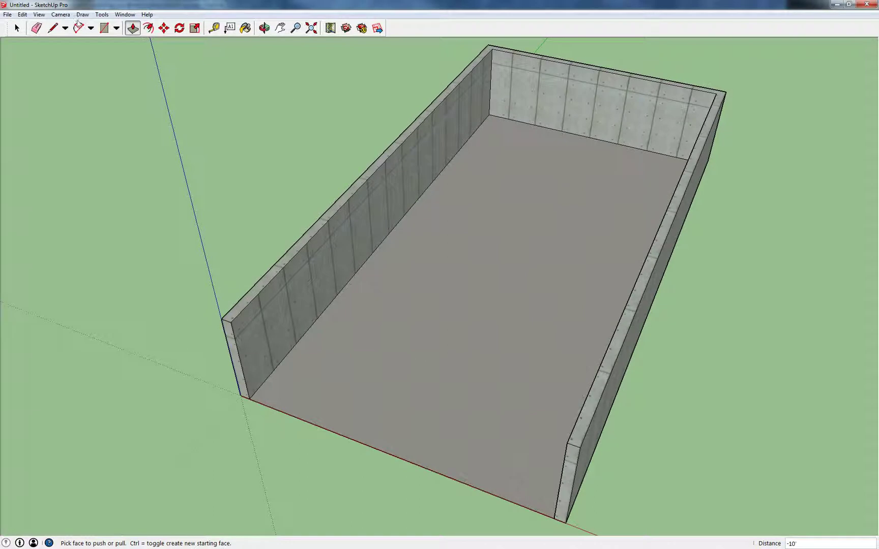
left_click(101, 14)
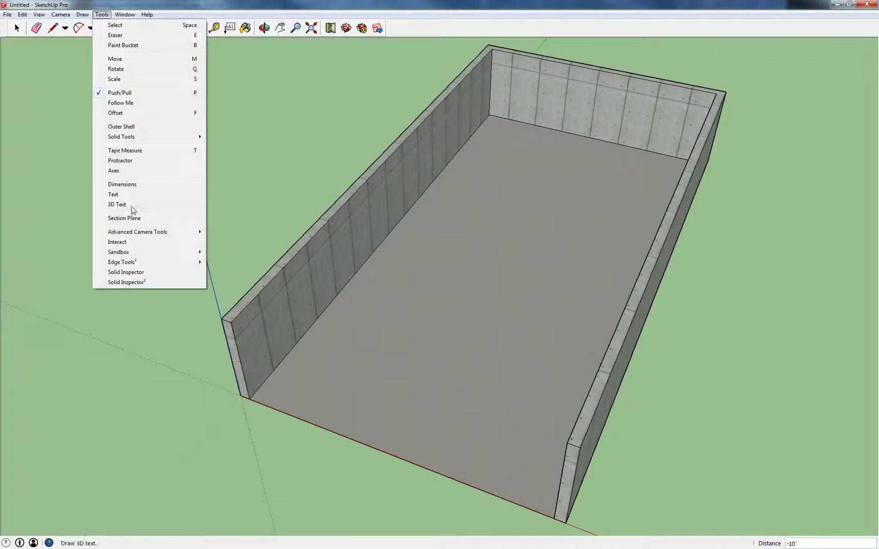
left_click(127, 184)
left_click(250, 401)
left_click(553, 519)
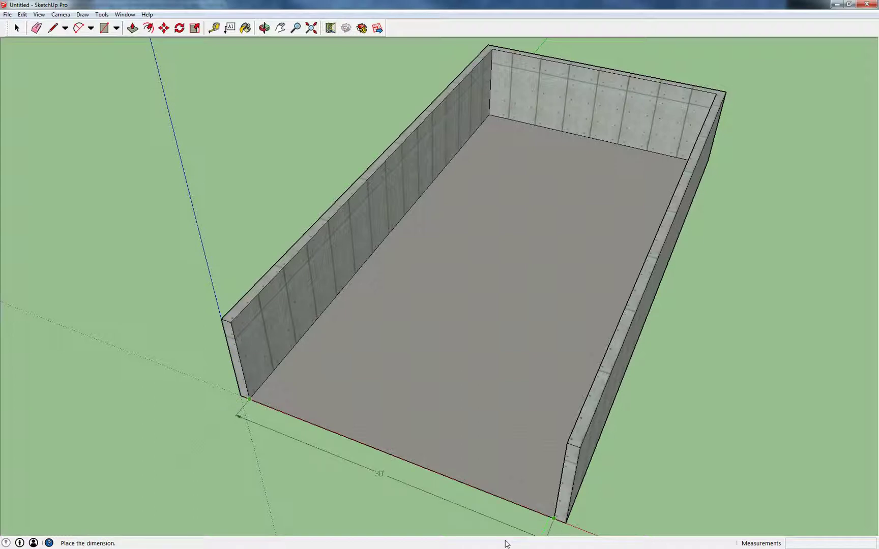
left_click(497, 515)
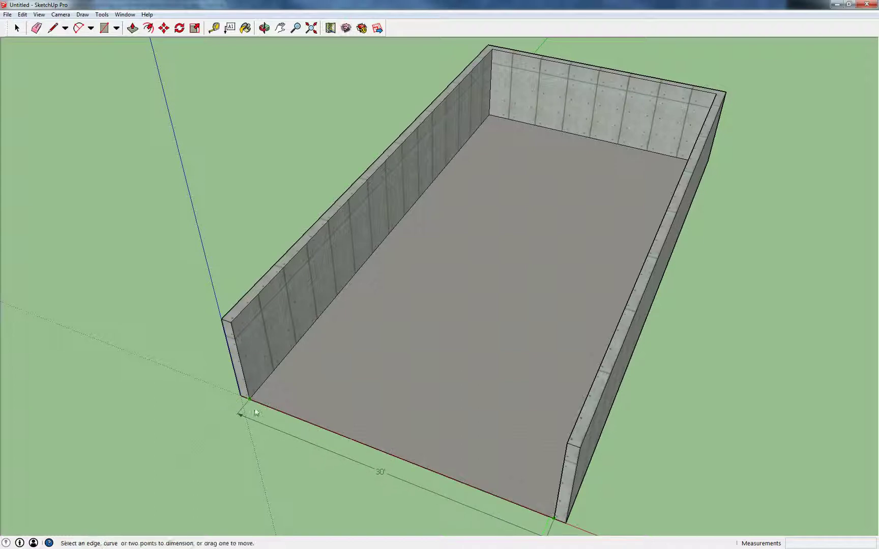
Dimension the interior floor length along the side wall and the wall height at the back inner corner
left_click(250, 394)
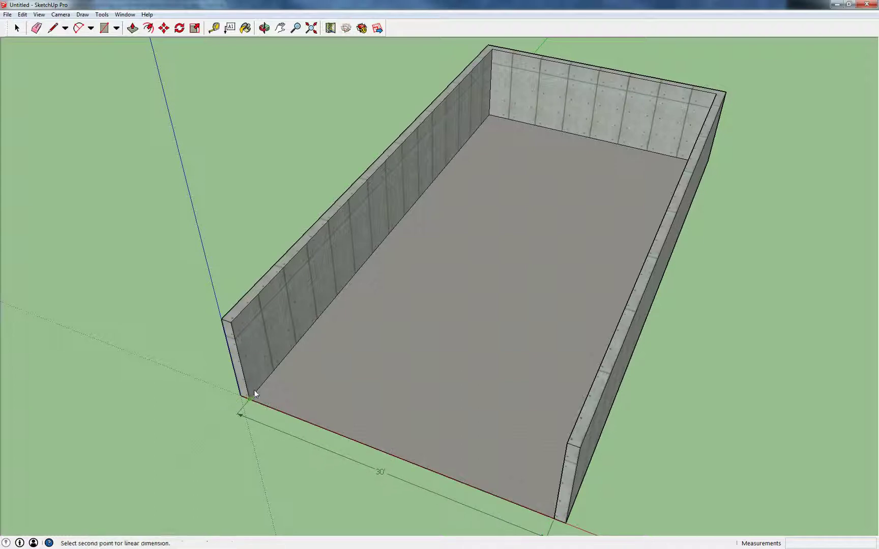
left_click(490, 114)
left_click(520, 124)
left_click(492, 48)
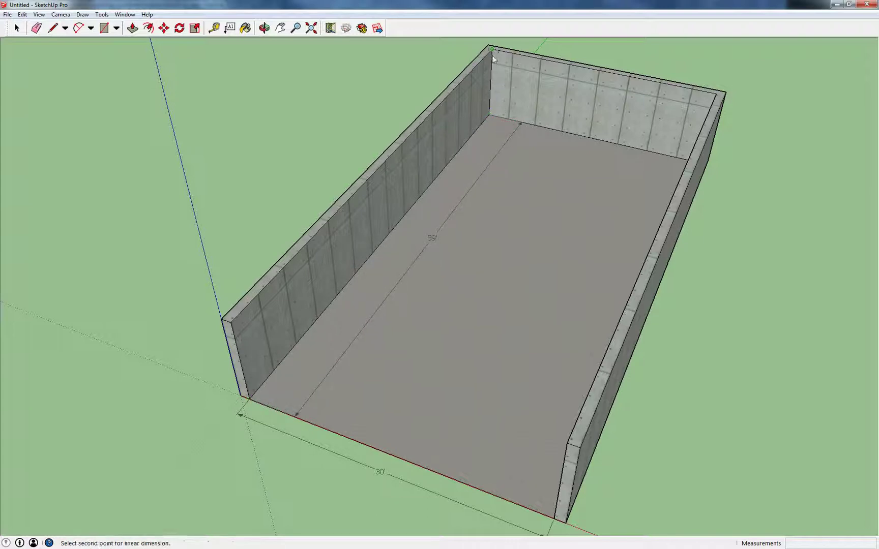
left_click(492, 114)
left_click(524, 120)
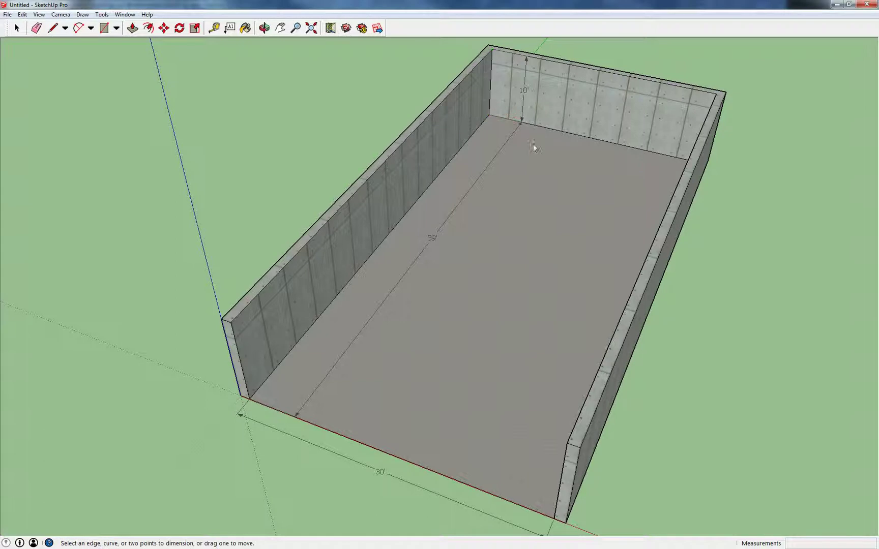
scroll(526, 179, "down", 2)
scroll(525, 179, "down", 2)
middle_click_drag(591, 243, 558, 253)
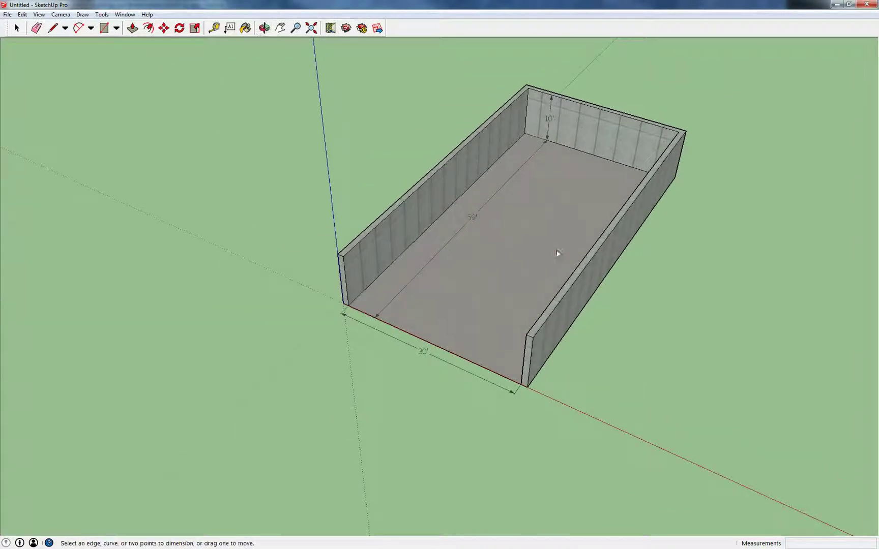
Draw a closed 30' by 59' rectangle on the ground beside the walled floor, aligned to the red and green axes
left_click(280, 27)
left_click_drag(524, 320, 330, 245)
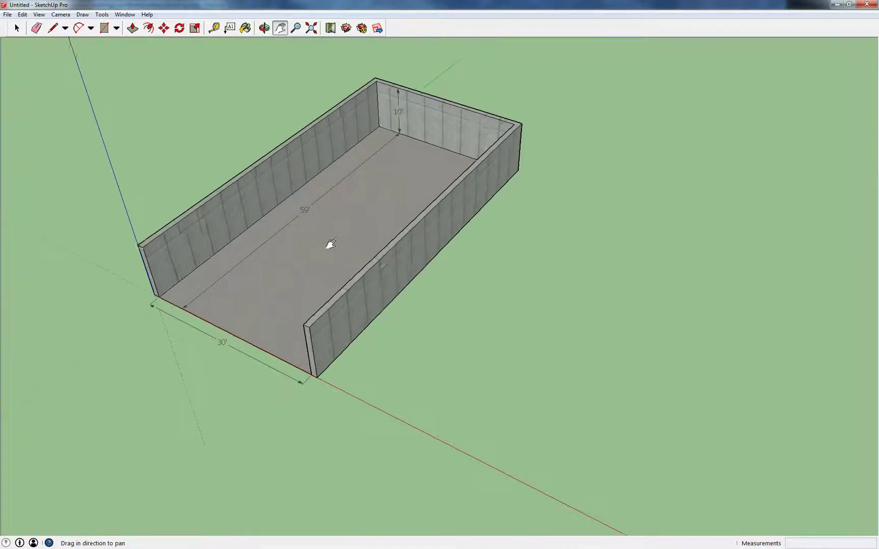
scroll(361, 251, "down", 2)
left_click_drag(439, 302, 385, 261)
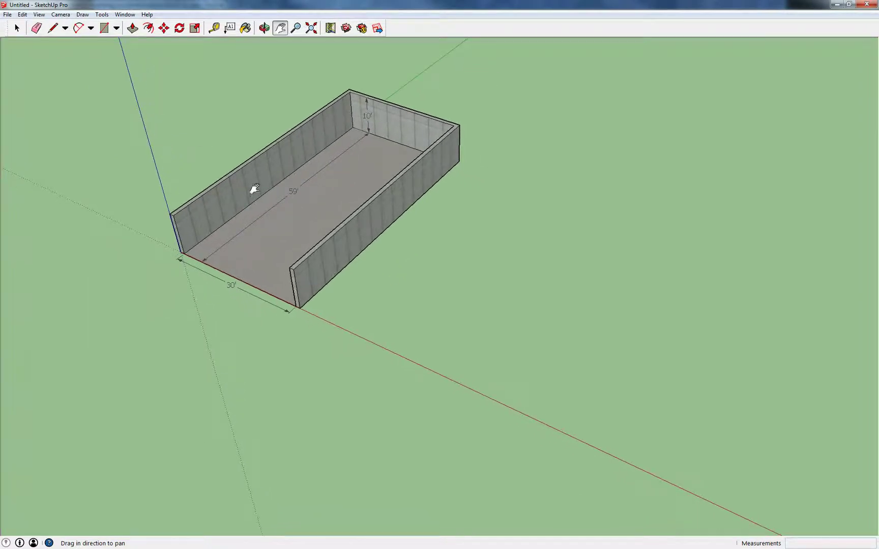
left_click(52, 28)
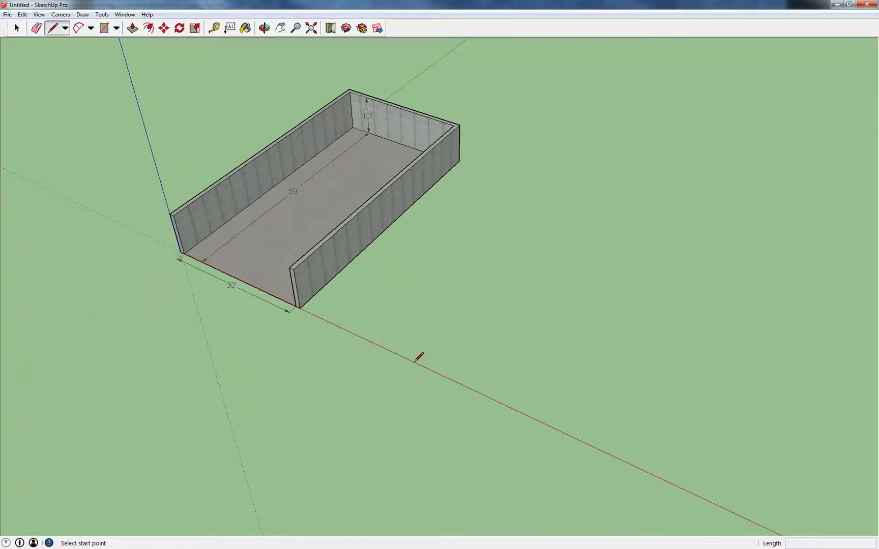
left_click(344, 386)
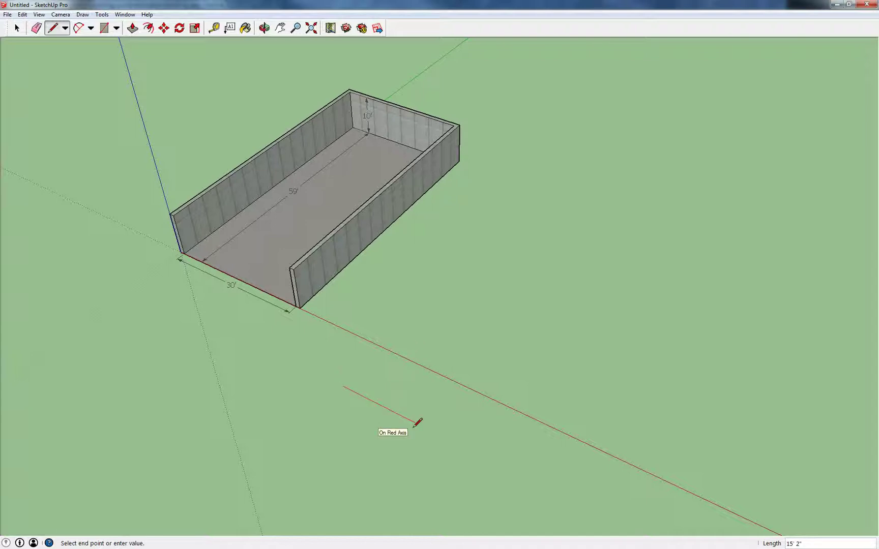
key("Return")
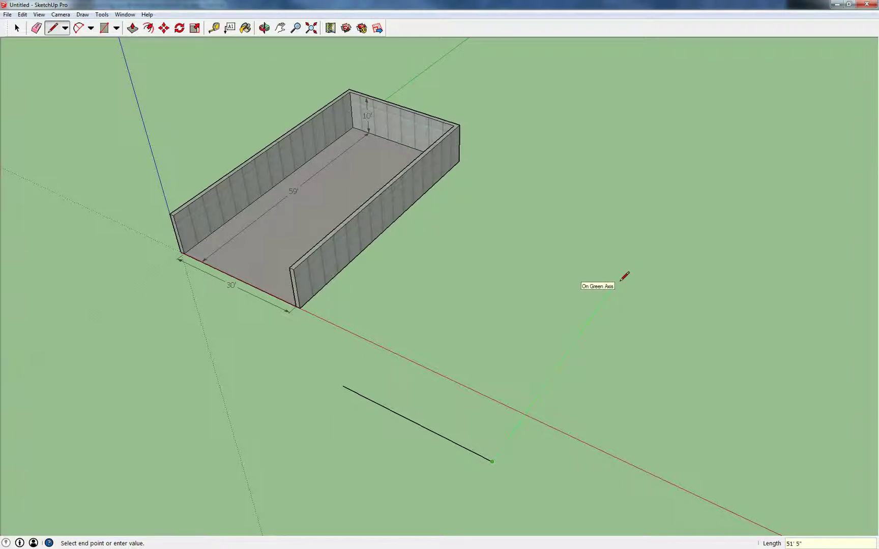
key("Return")
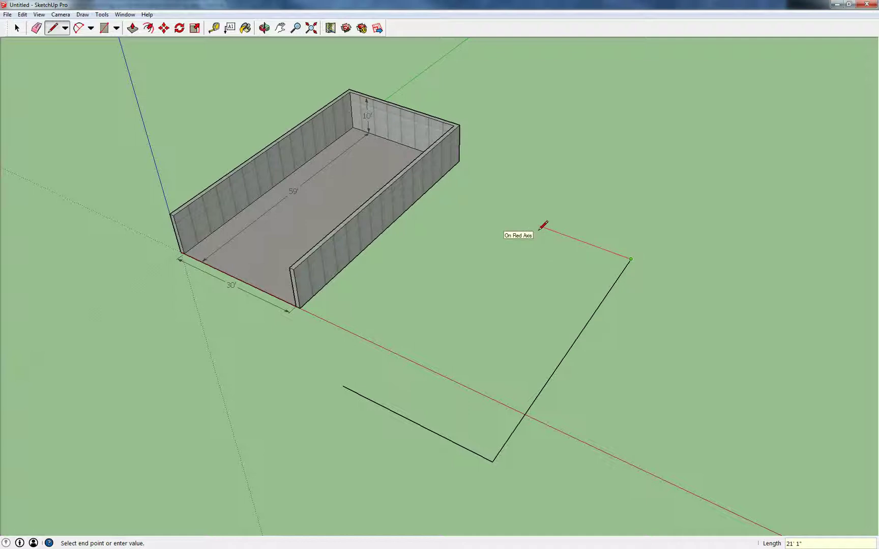
type("30")
key("Return")
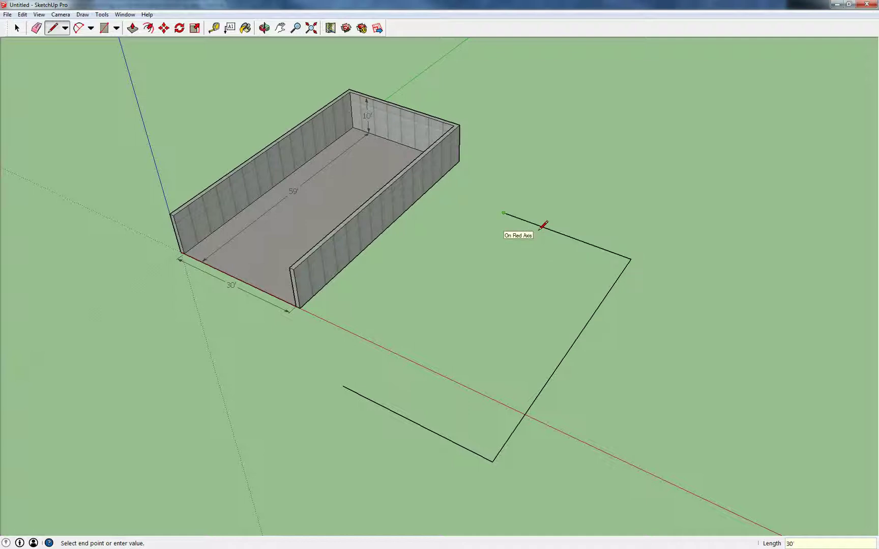
left_click(349, 383)
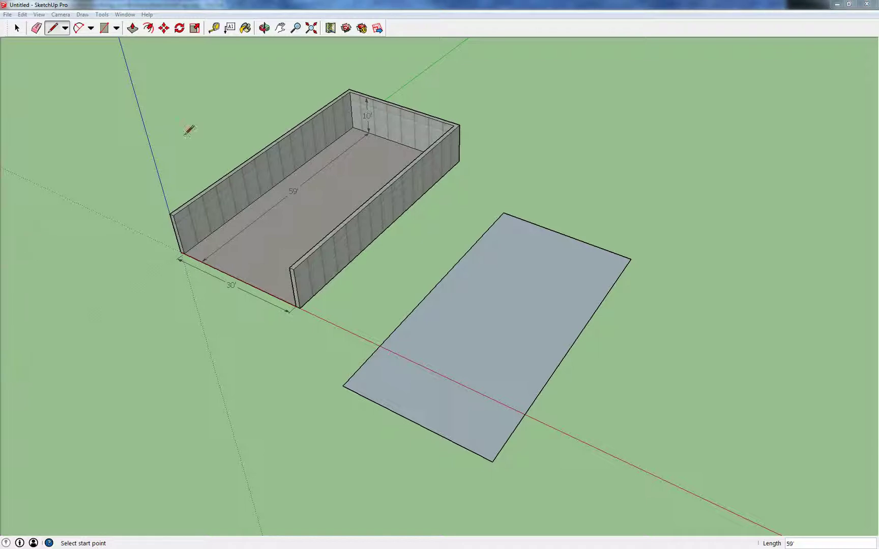
Push/Pull the new rectangle up 8' into a solid block
left_click(132, 28)
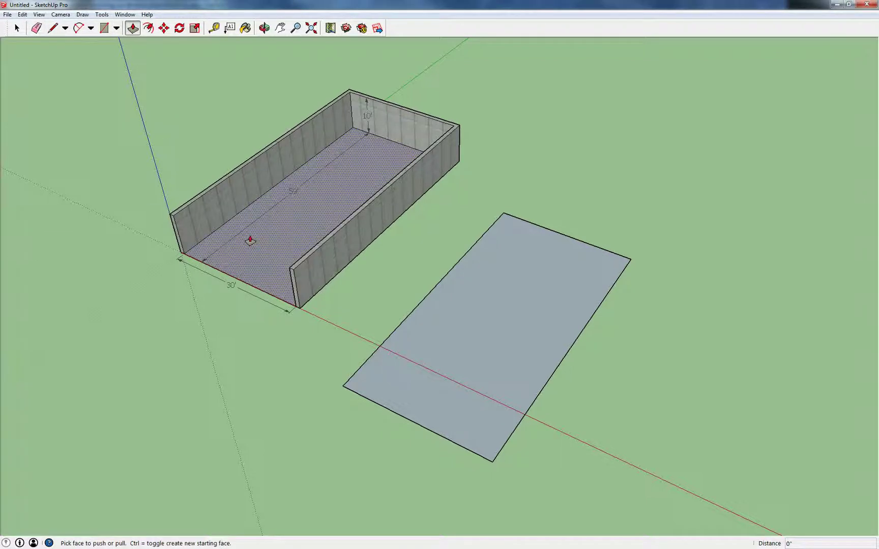
left_click_drag(428, 326, 439, 314)
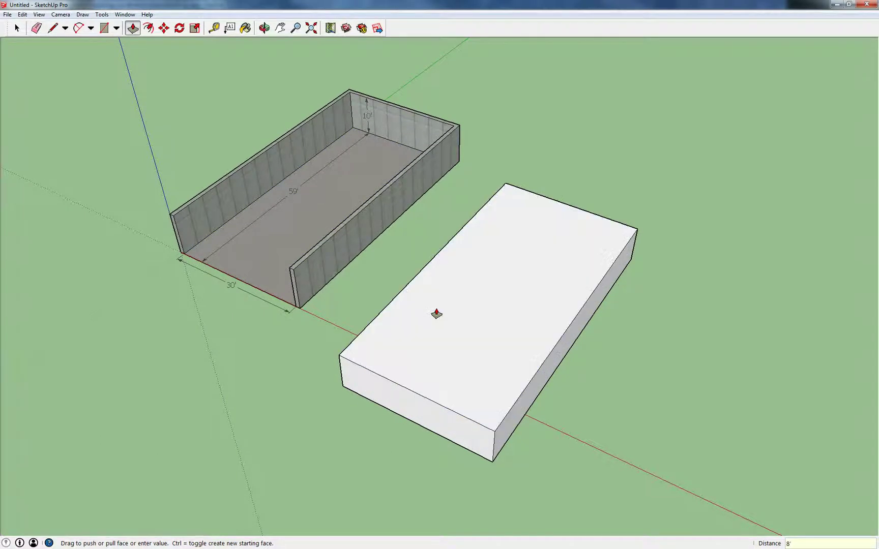
Create 32° protractor guides rising from the block's two front bottom corners, in the planes of its long side faces
middle_click_drag(585, 263, 427, 218)
left_click(125, 16)
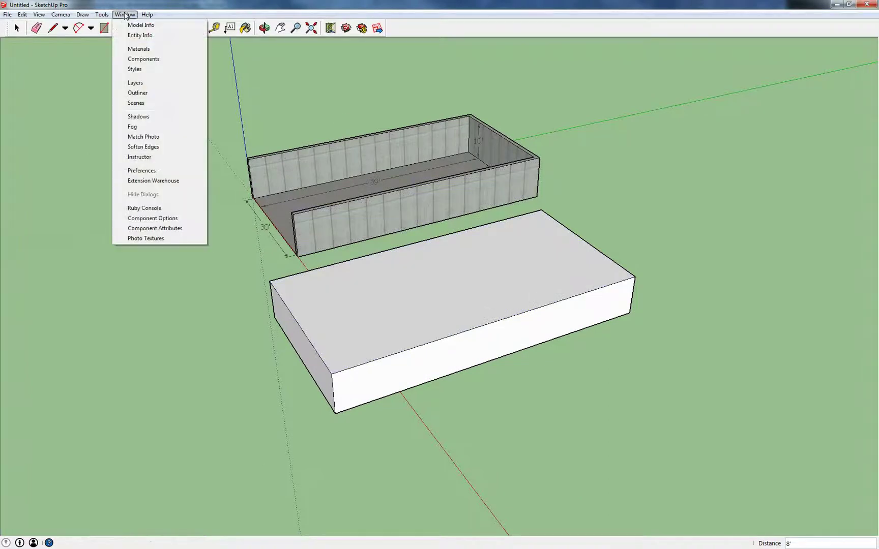
mouse_move(101, 14)
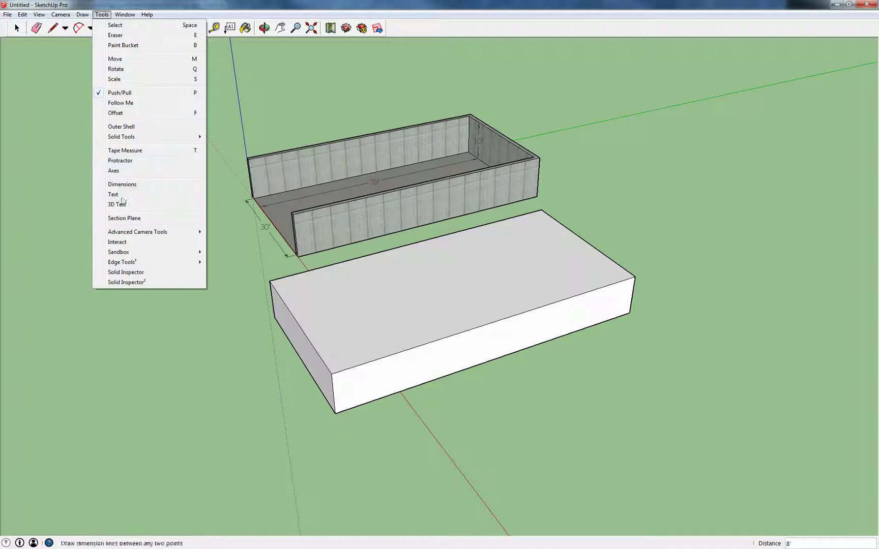
left_click(120, 160)
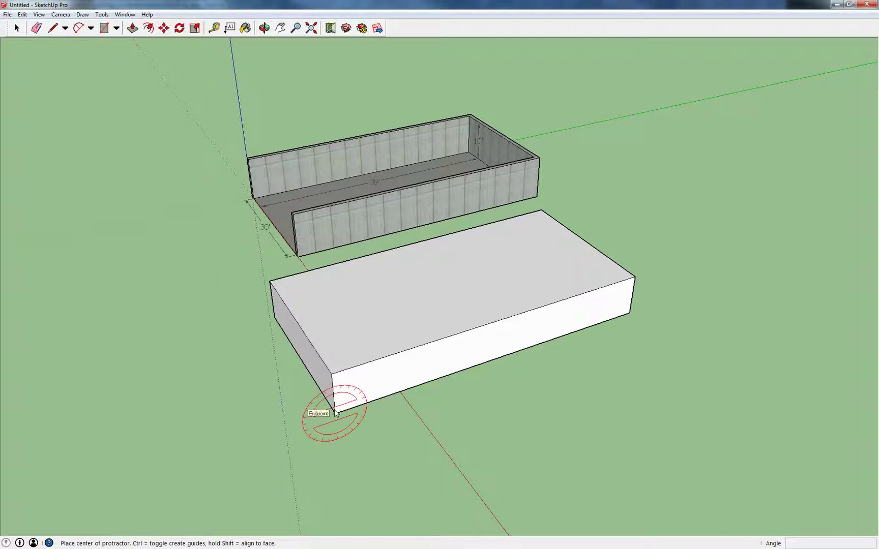
left_click(335, 413)
left_click(374, 400)
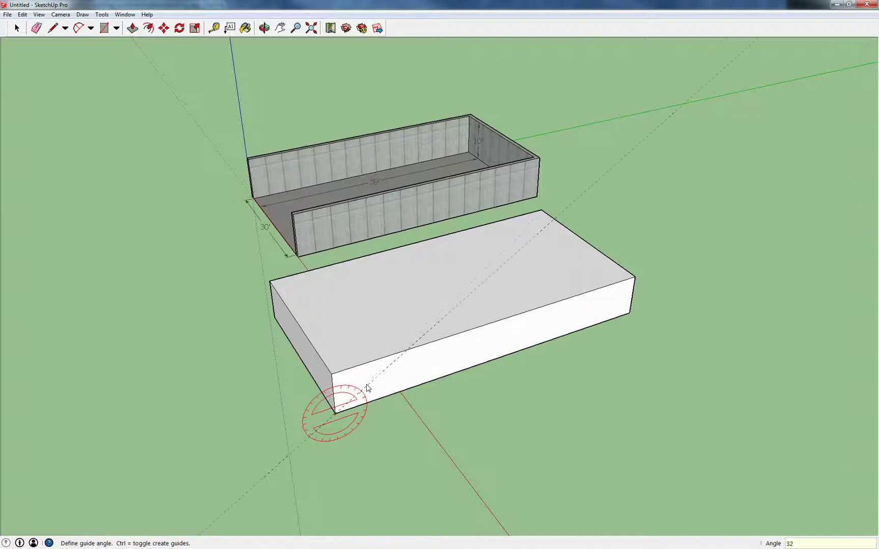
key("Return")
middle_click_drag(297, 384, 637, 387)
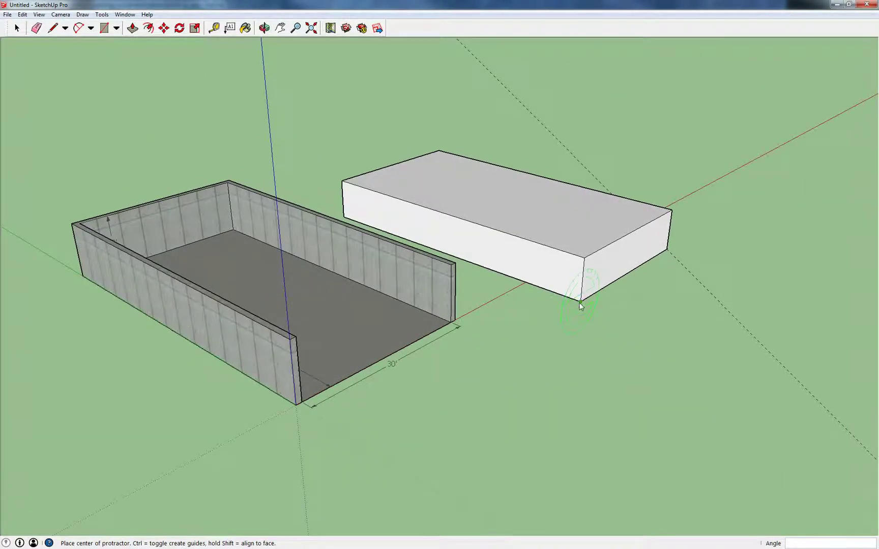
left_click(581, 301)
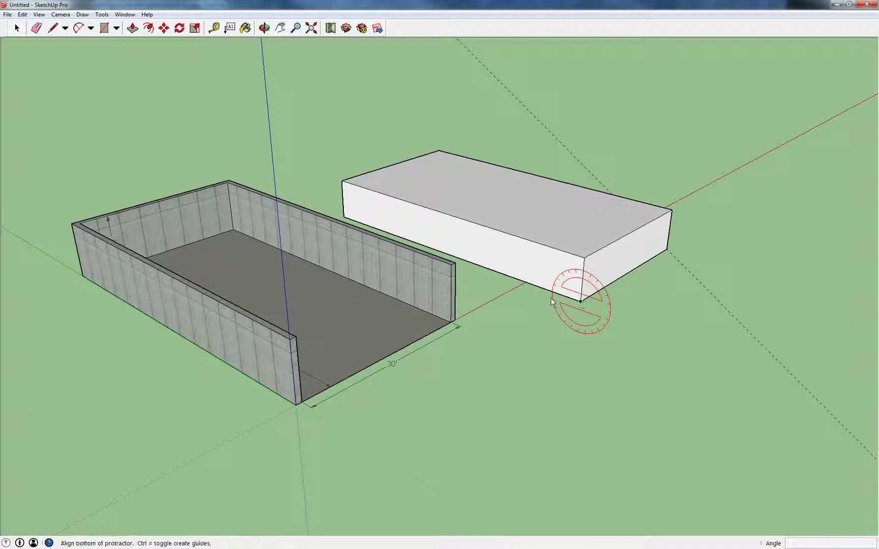
left_click(543, 289)
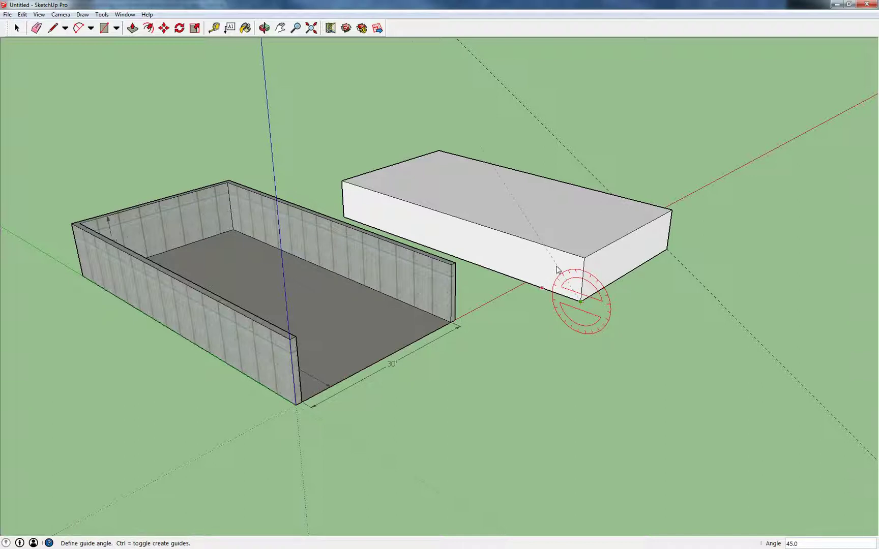
left_click(556, 270)
Draw lines along the sloped guides on both side faces and connect their upper ends with a line across the block's top
mouse_move(598, 320)
middle_mouse_down()
mouse_move(516, 330)
mouse_move(667, 295)
mouse_move(295, 282)
mouse_move(261, 294)
middle_mouse_up()
key("l")
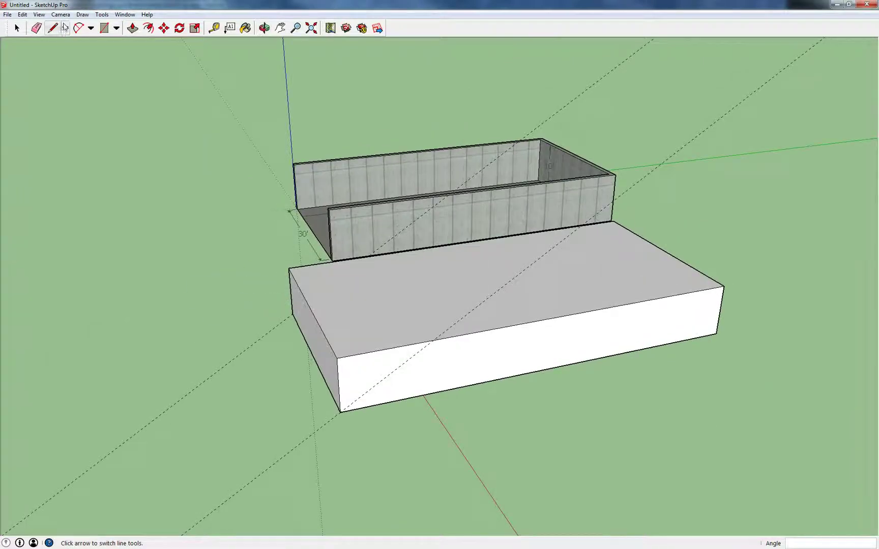
left_click(433, 340)
left_click(340, 410)
left_click(433, 340)
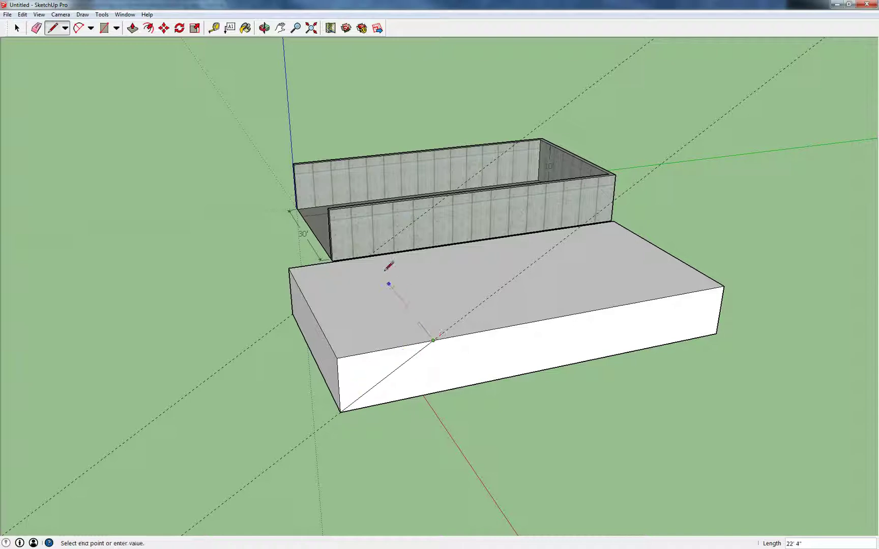
left_click(367, 259)
mouse_move(269, 326)
middle_mouse_down()
mouse_move(536, 333)
mouse_move(414, 359)
mouse_move(569, 364)
mouse_move(700, 361)
mouse_move(689, 333)
middle_mouse_up()
left_click(571, 212)
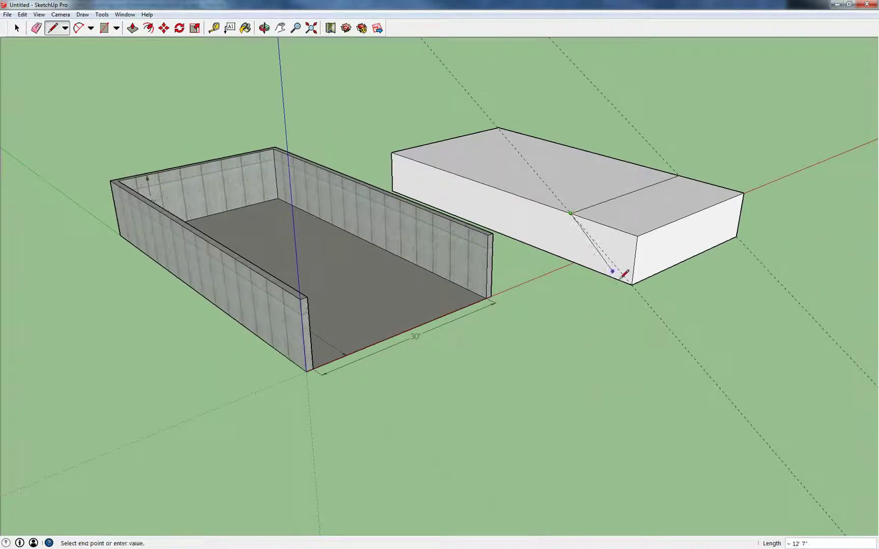
left_click(631, 284)
Erase the block's front upper corner edges ahead of the cross line to leave a sloped opening at the front
middle_click_drag(634, 280, 359, 324)
left_click(36, 28)
middle_click_drag(471, 253, 408, 264)
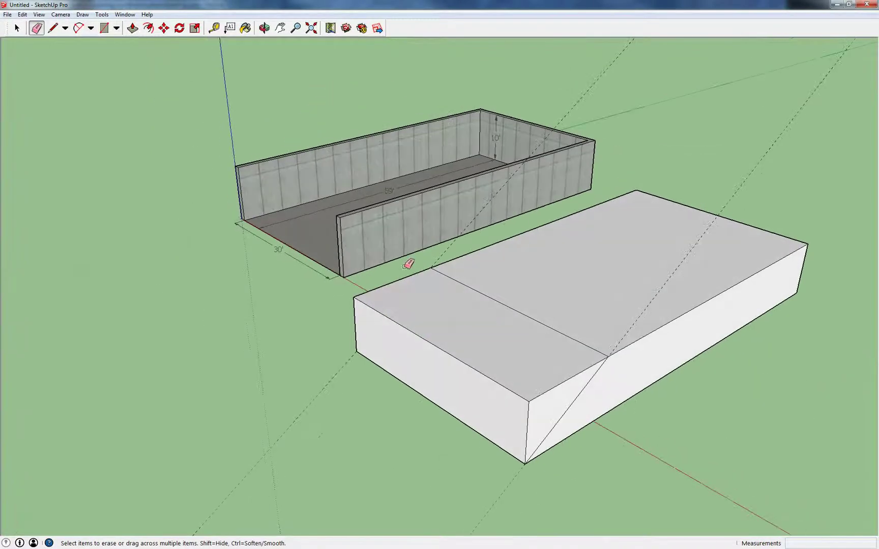
left_click(528, 401)
left_click_drag(529, 400, 528, 393)
left_click_drag(357, 292, 436, 306)
Create 32° protractor guides rising inward from the two upper corners of the block's back face
mouse_move(435, 306)
middle_mouse_down()
mouse_move(392, 328)
mouse_move(514, 308)
mouse_move(157, 352)
mouse_move(321, 363)
mouse_move(173, 334)
middle_mouse_up()
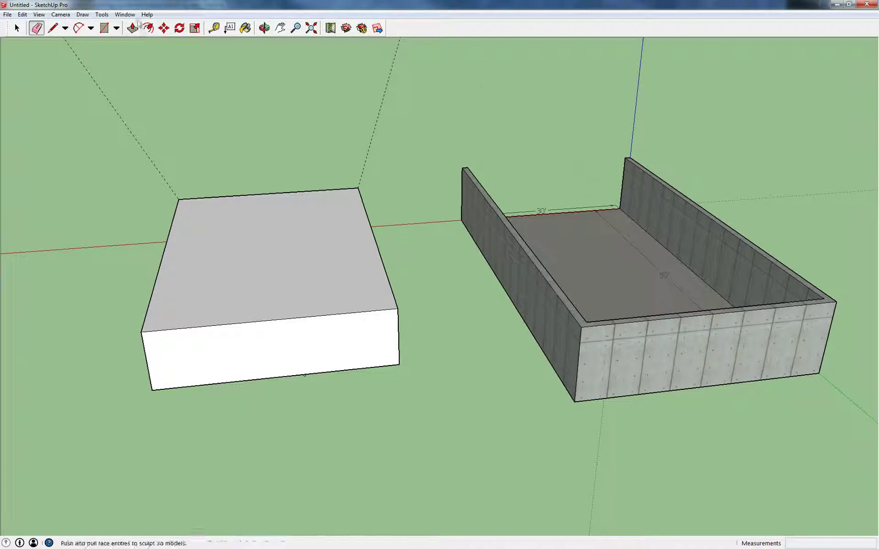
left_click(101, 14)
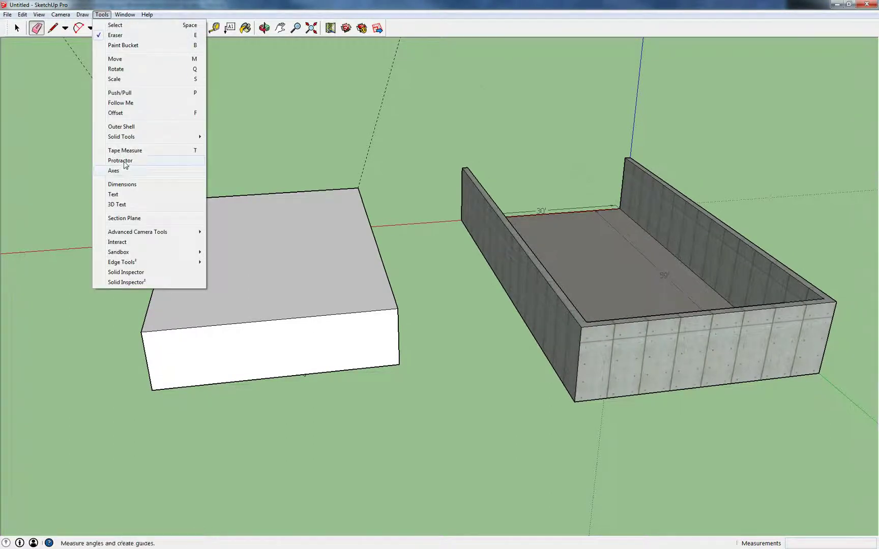
left_click(120, 161)
left_click(141, 333)
left_click(170, 329)
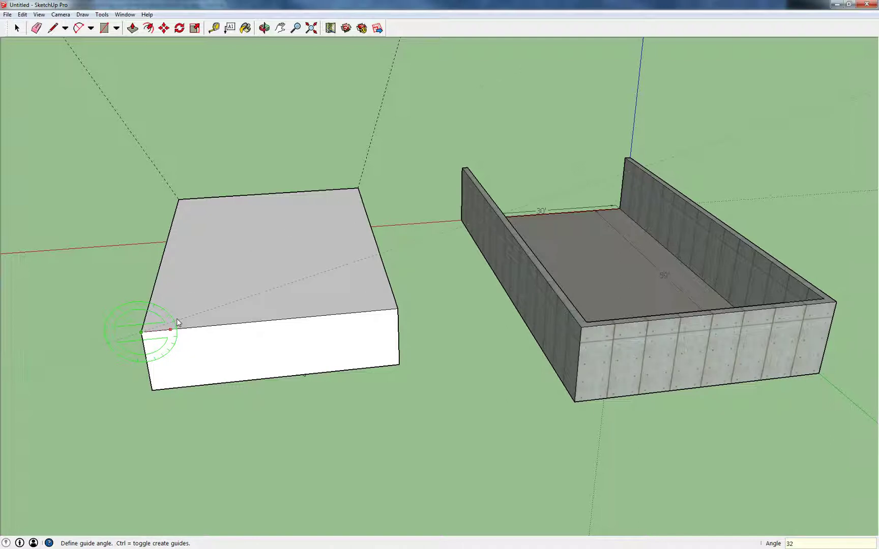
key("Return")
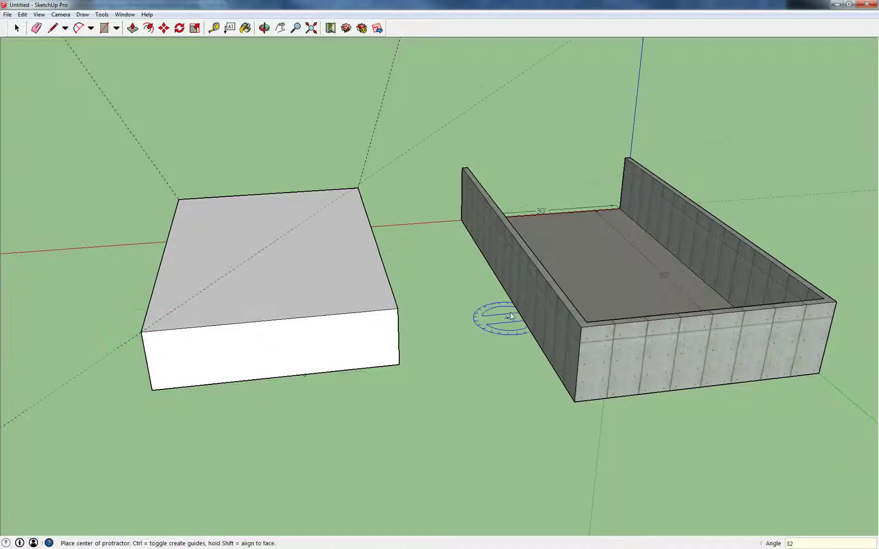
left_click(398, 309)
left_click(364, 311)
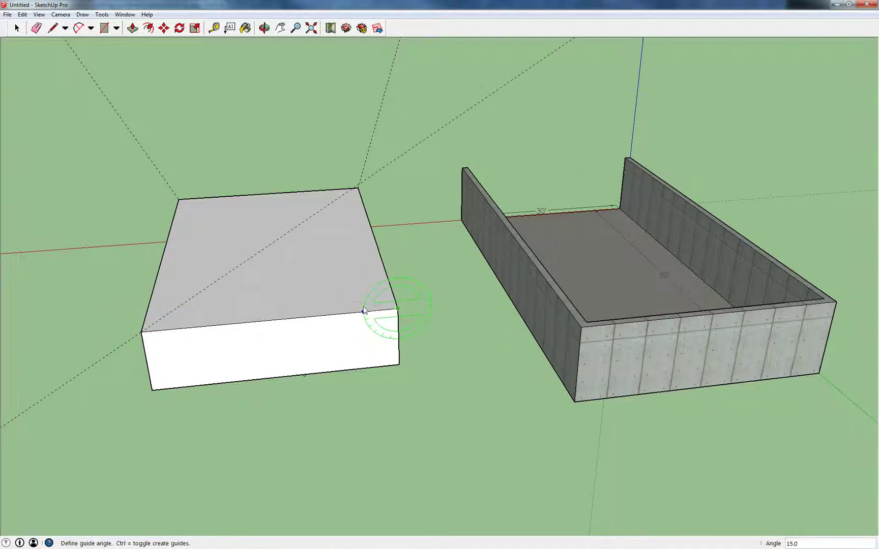
key("Return")
Draw a gable triangle above the back face by connecting the guides' intersection to both upper corners
key("l")
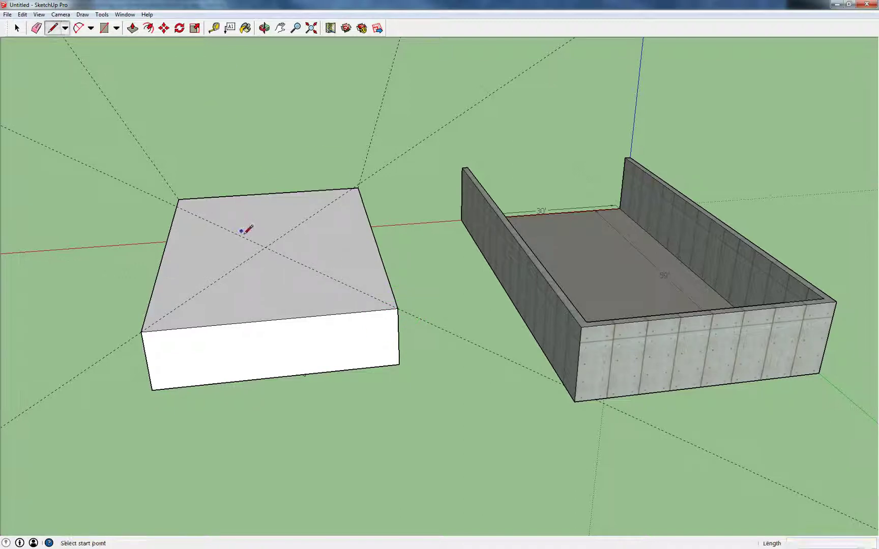
left_click(264, 248)
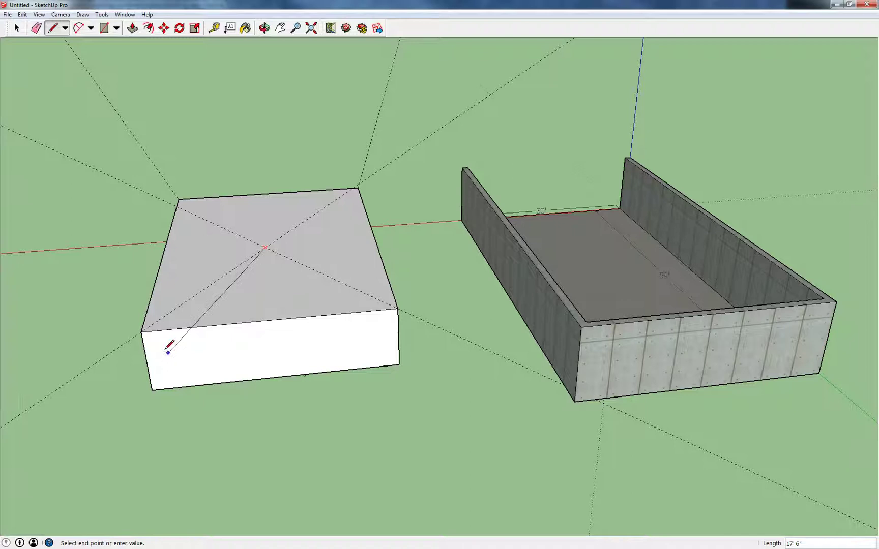
left_click(141, 332)
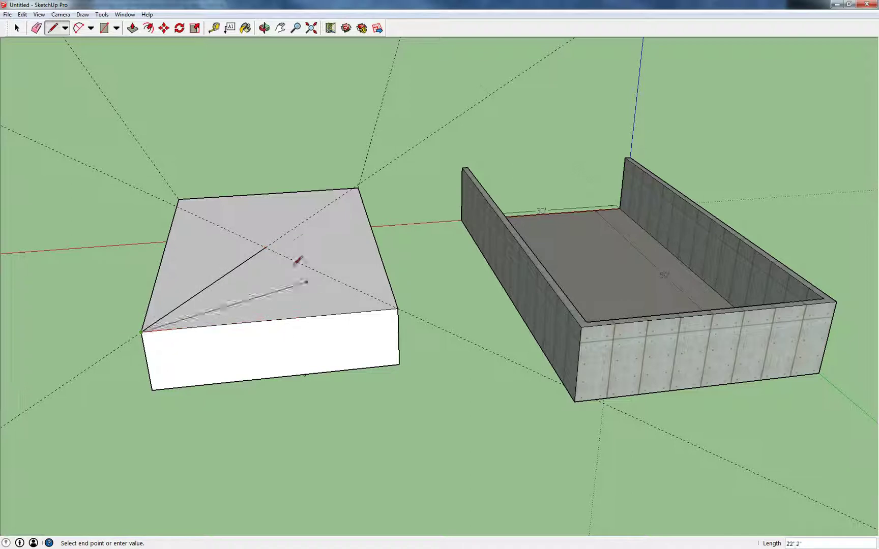
left_click(265, 248)
left_click(265, 248)
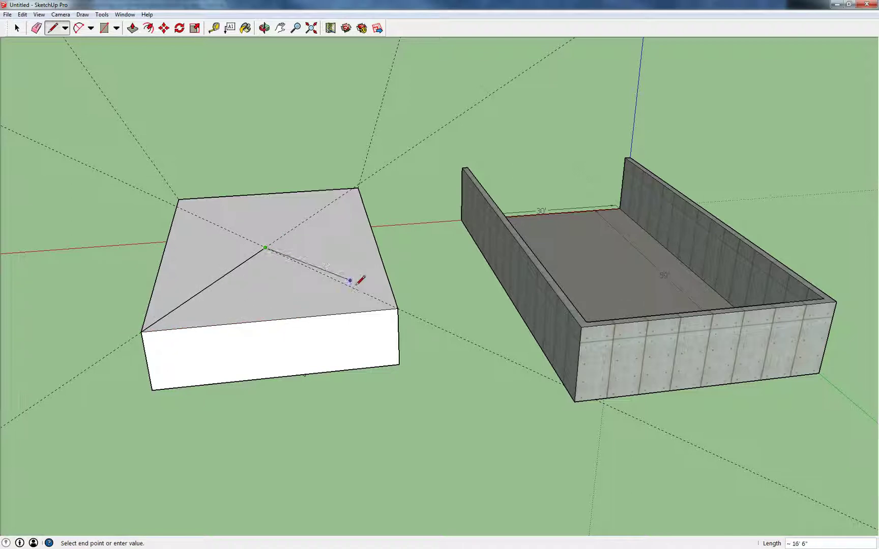
left_click(398, 308)
Push/Pull the rear gable triangle about 47' 9" toward the sloped front to form the pitched roof
middle_click_drag(318, 298, 357, 285)
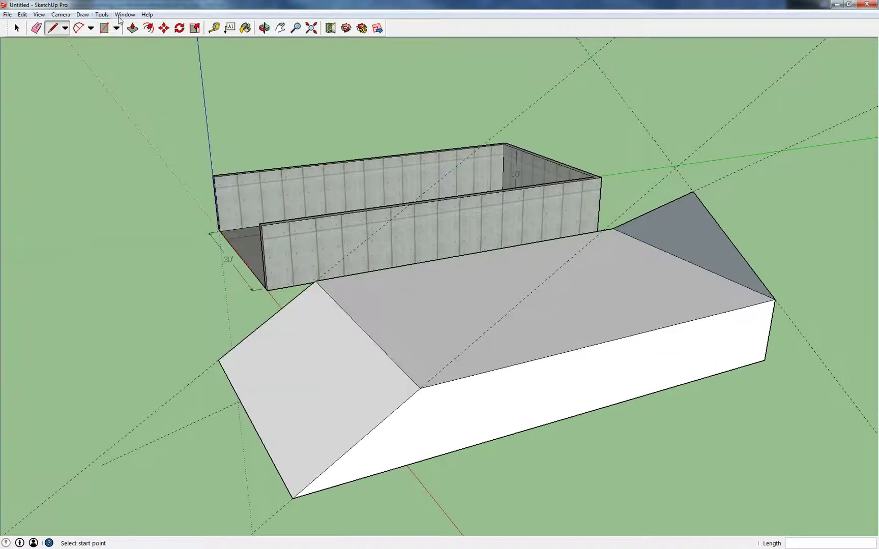
left_click(132, 28)
left_click_drag(668, 229, 337, 316)
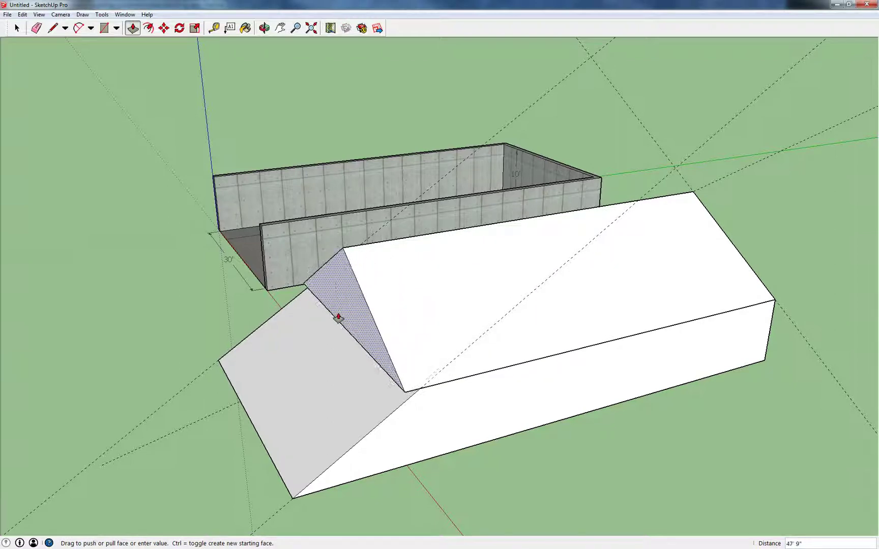
Create a 32° protractor guide across the roof slope facing away from the concrete walls, rising toward the ridge from its rear eave corner
middle_click_drag(553, 302, 367, 237)
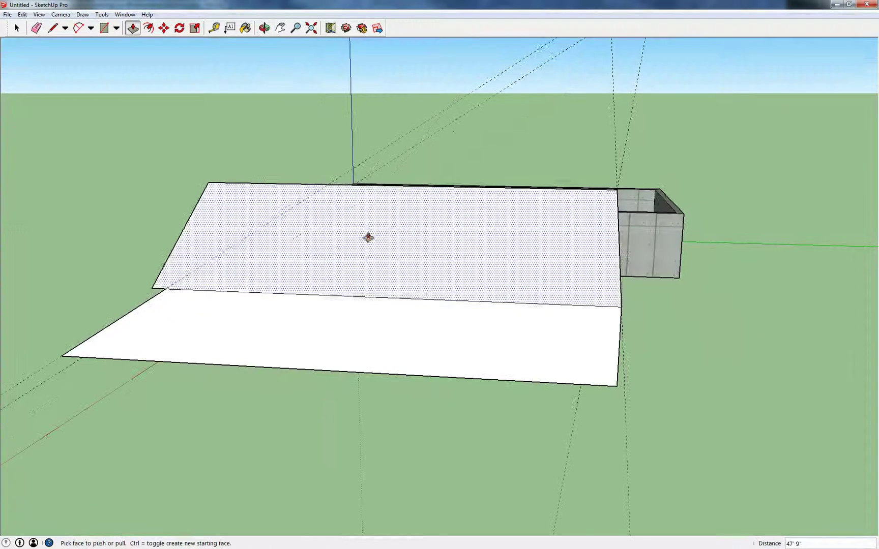
left_click(102, 14)
left_click(134, 162)
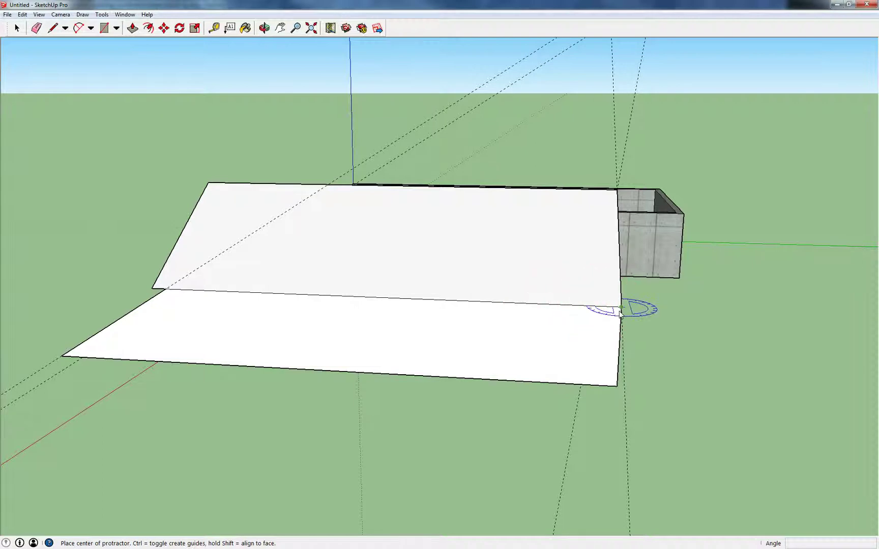
middle_click_drag(592, 310, 554, 353)
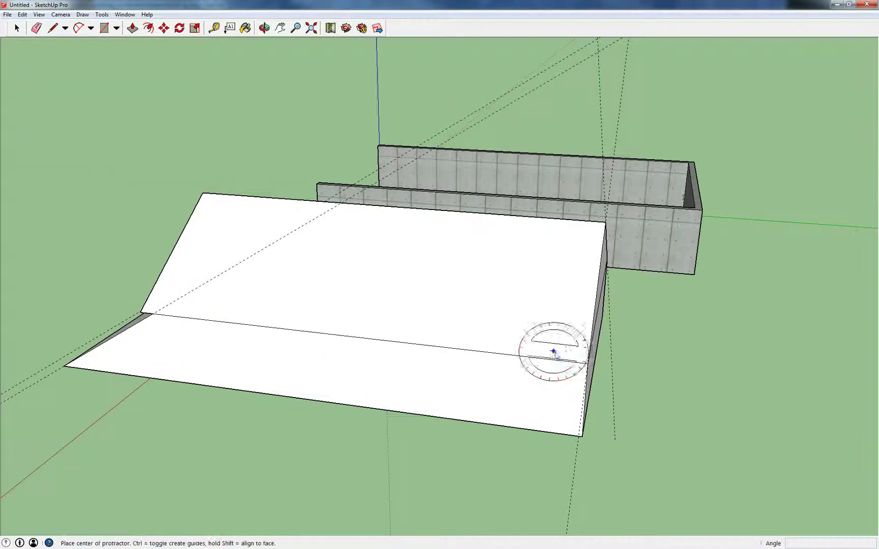
left_click(588, 364)
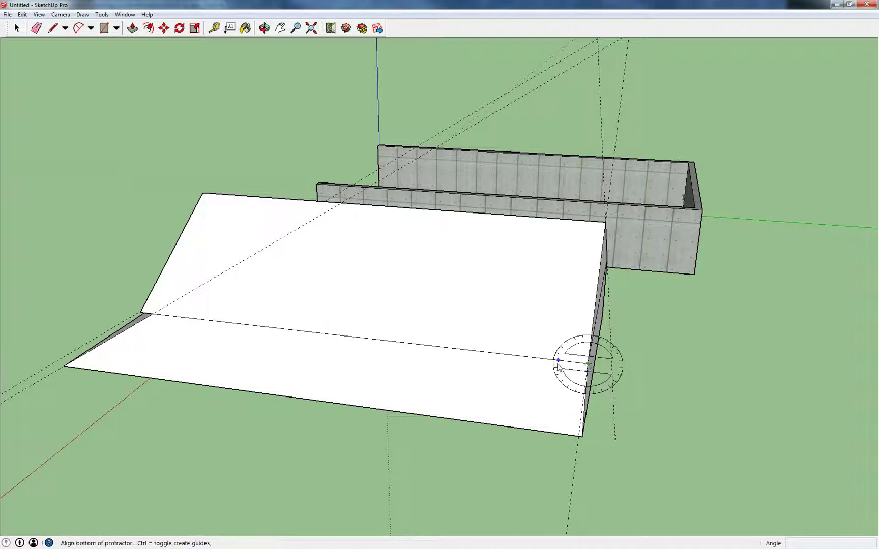
left_click(530, 358)
type("32")
key("Return")
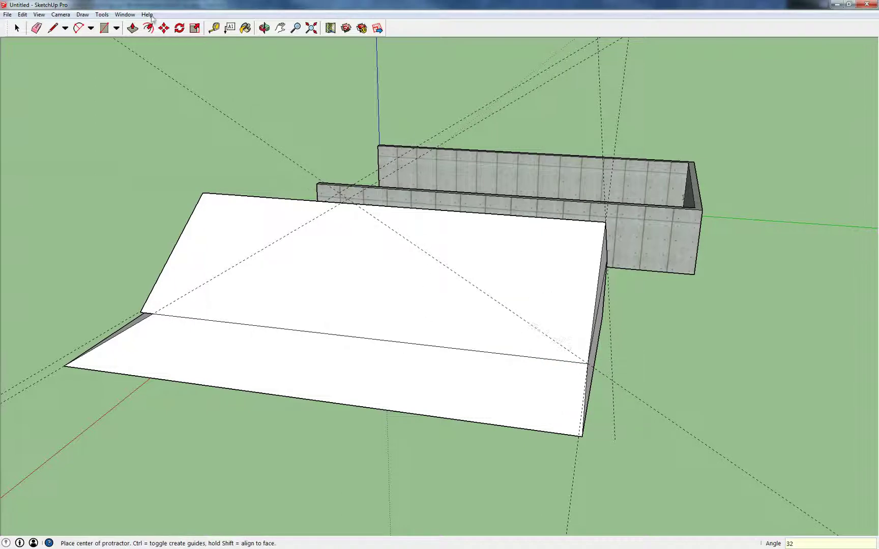
Erase an old guide and draw lines from the new guide's ridge crossing to both rear eave corners
left_click(36, 28)
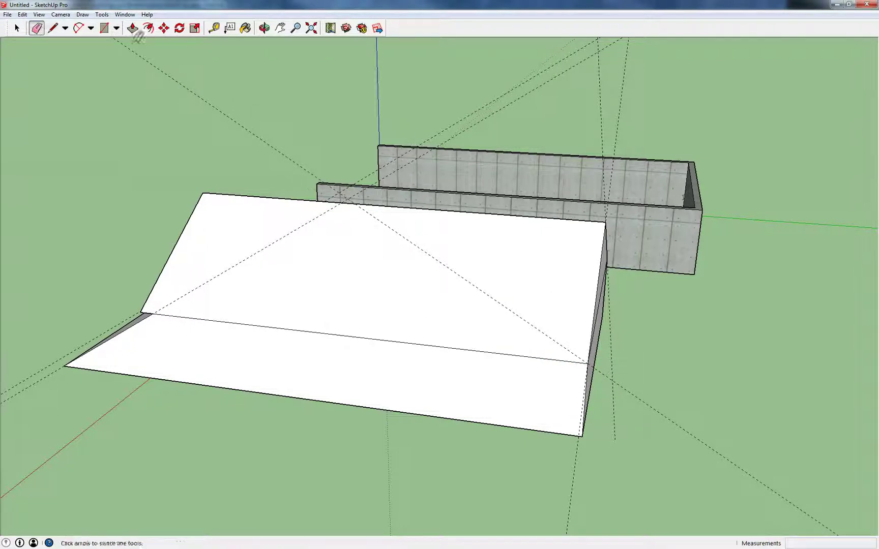
left_click(406, 167)
left_click(53, 28)
left_click(355, 203)
left_click(589, 363)
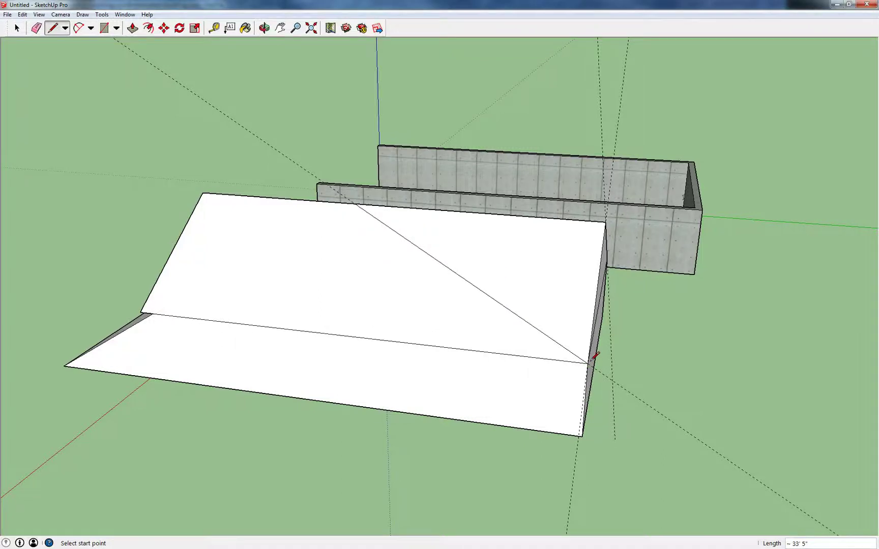
middle_click_drag(490, 201, 366, 279)
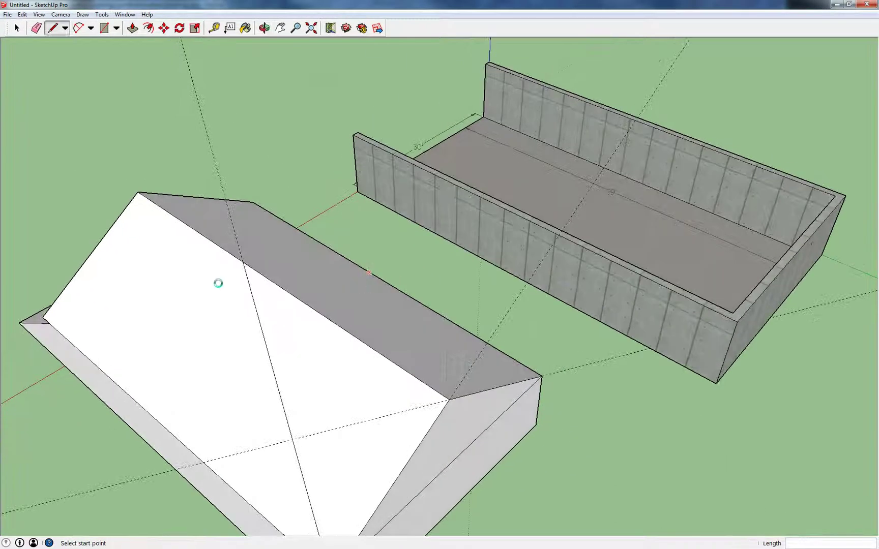
middle_click_drag(260, 283, 212, 234)
left_click(223, 171)
left_click(385, 367)
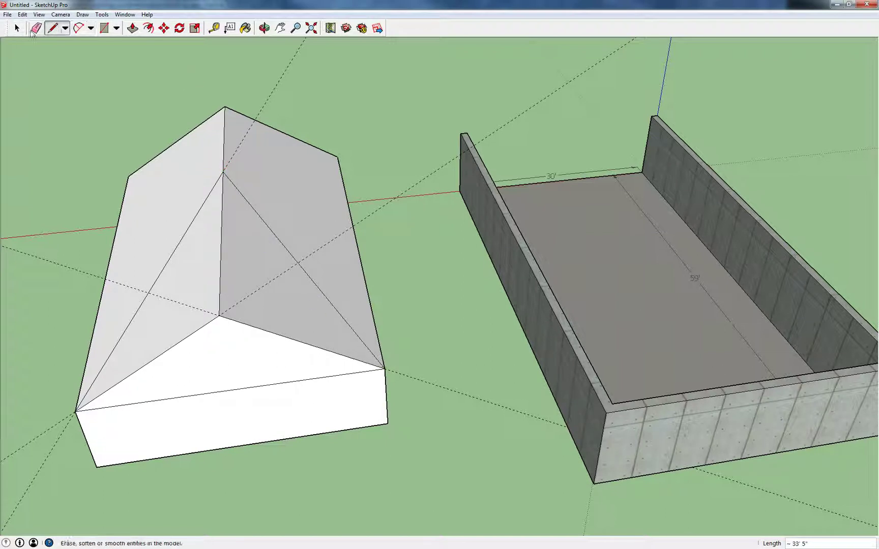
Erase the rear gable's peak edges behind the new lines to leave a sloped hip end
key("e")
left_click_drag(219, 317, 217, 315)
middle_click_drag(252, 308, 524, 280)
middle_click_drag(466, 295, 480, 273)
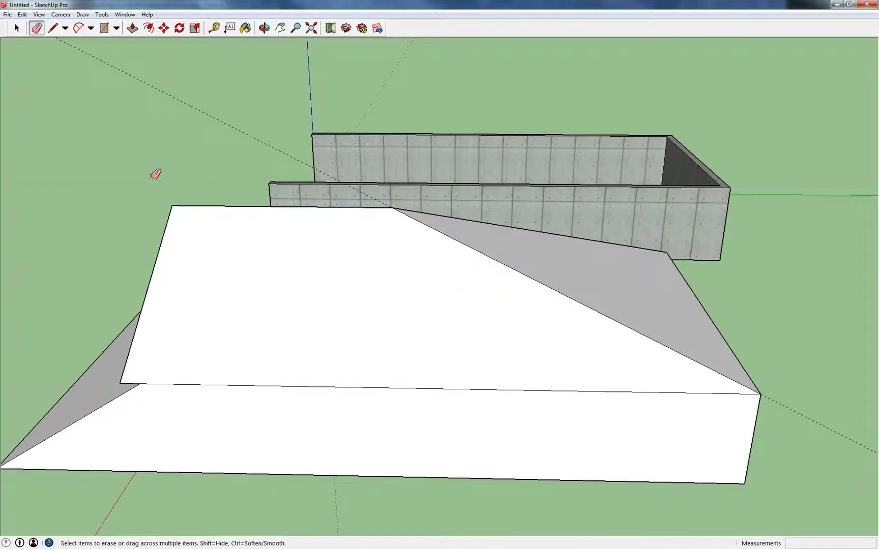
left_click(102, 14)
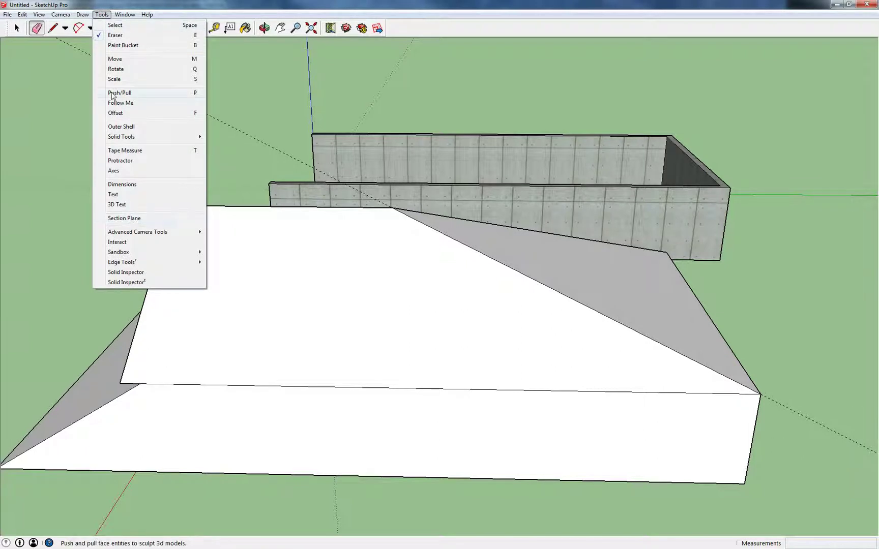
left_click(121, 161)
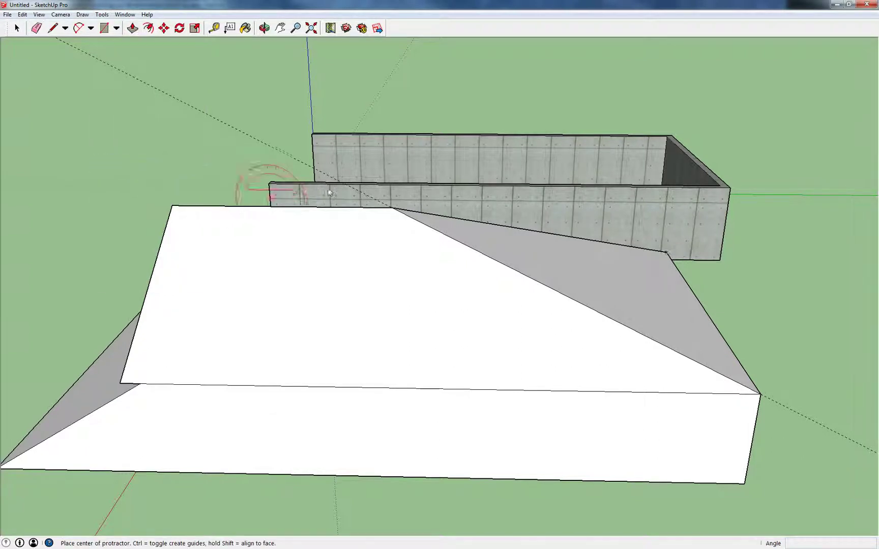
left_click(395, 210)
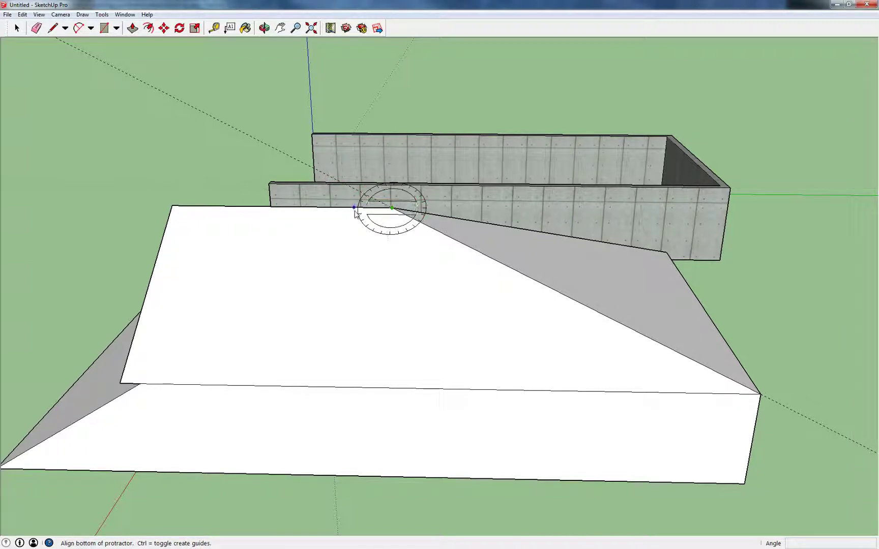
left_click(355, 212)
type("32")
key("Return")
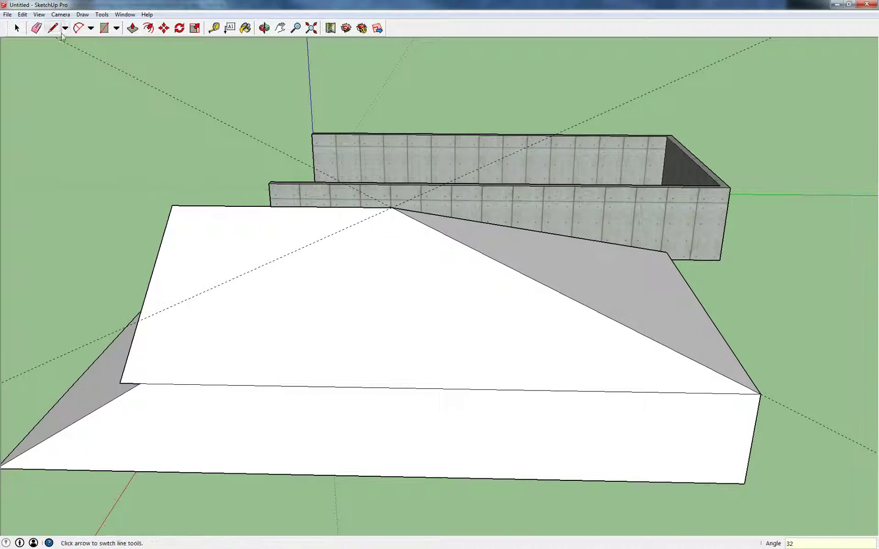
left_click(36, 28)
left_click(484, 167)
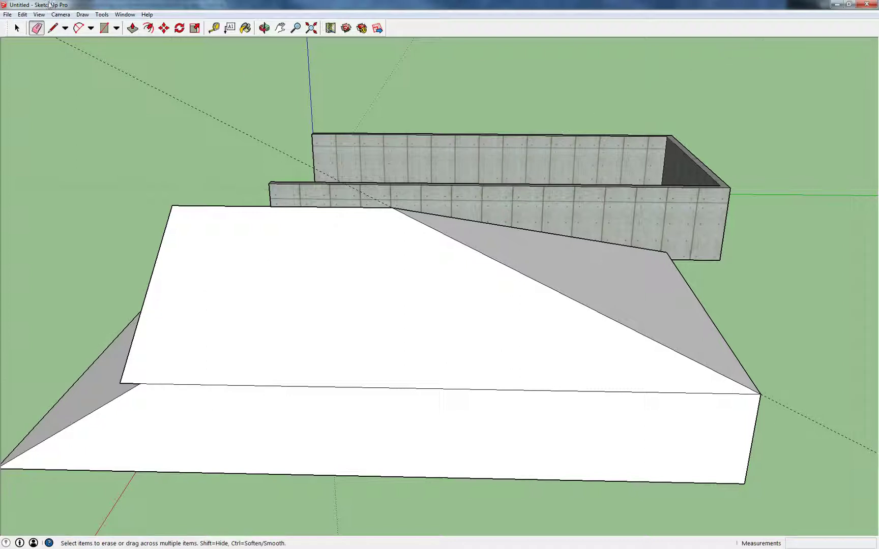
Create a 32° guide across the outer roof slope, rising rearward from the eave's corner at the sloped front
left_click(101, 15)
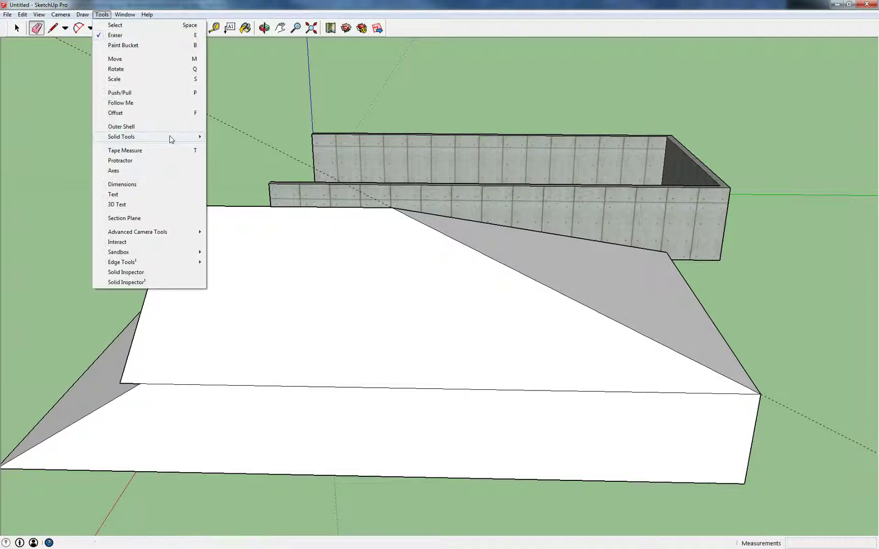
left_click(120, 160)
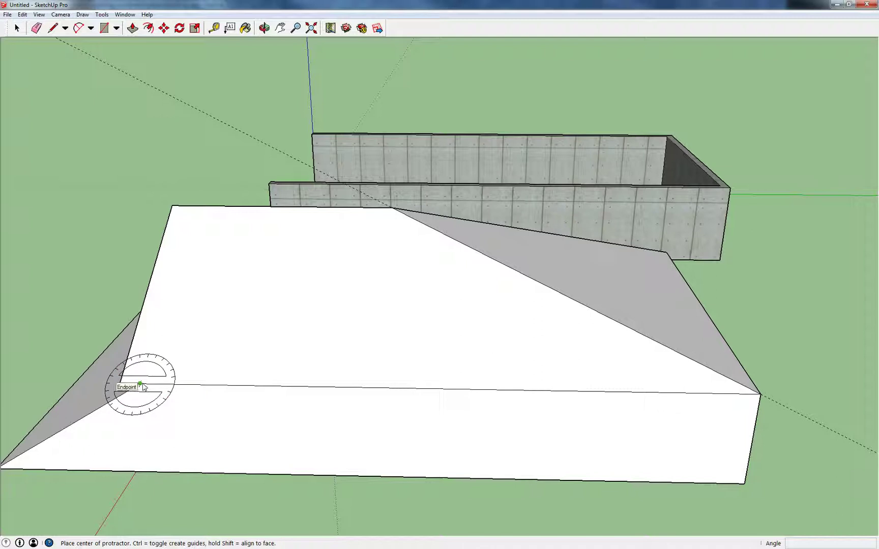
left_click(141, 384)
left_click(182, 384)
type("32")
key("Return")
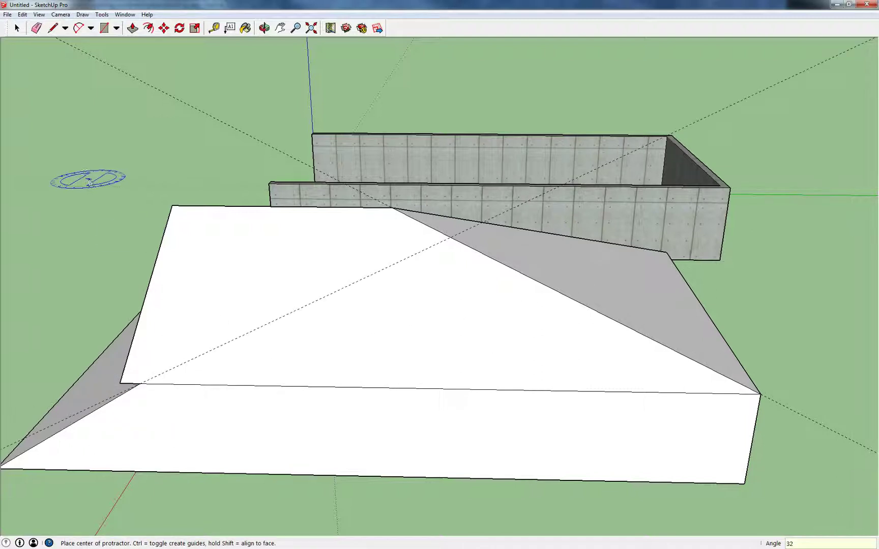
Draw a line along the guide from its crossing with the rear hip edge to the front eave corner
left_click(53, 28)
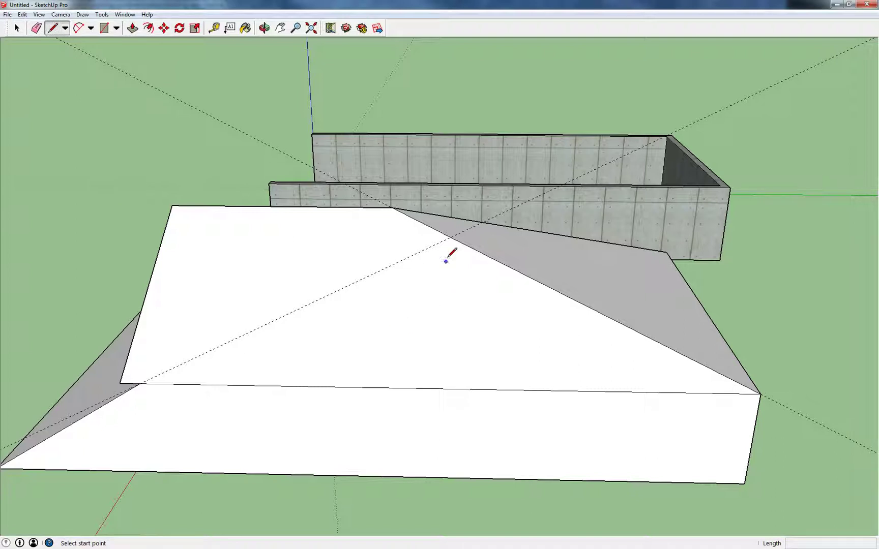
left_click(450, 237)
left_click(142, 384)
Create a matching 32° guide from the front eave corner across the roof slope facing the concrete walls
middle_click_drag(278, 259, 434, 404)
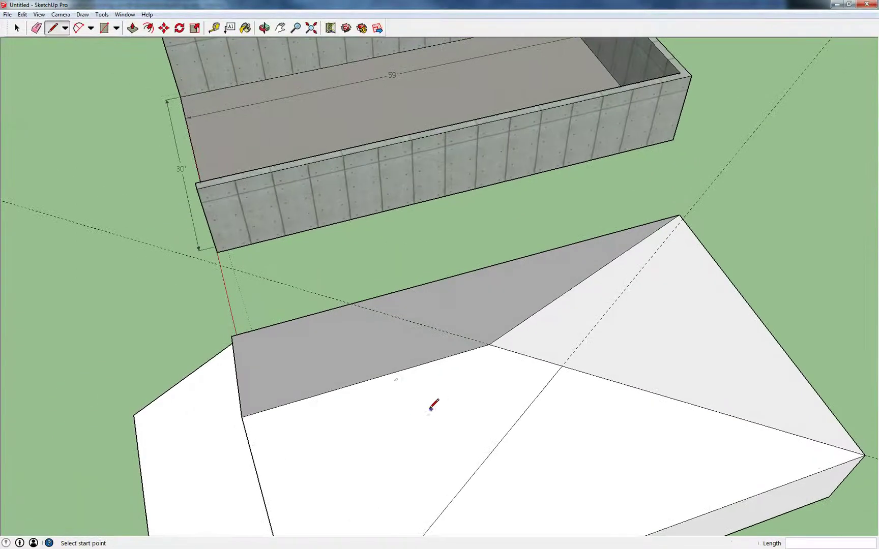
middle_click_drag(400, 377, 434, 332)
left_click(102, 14)
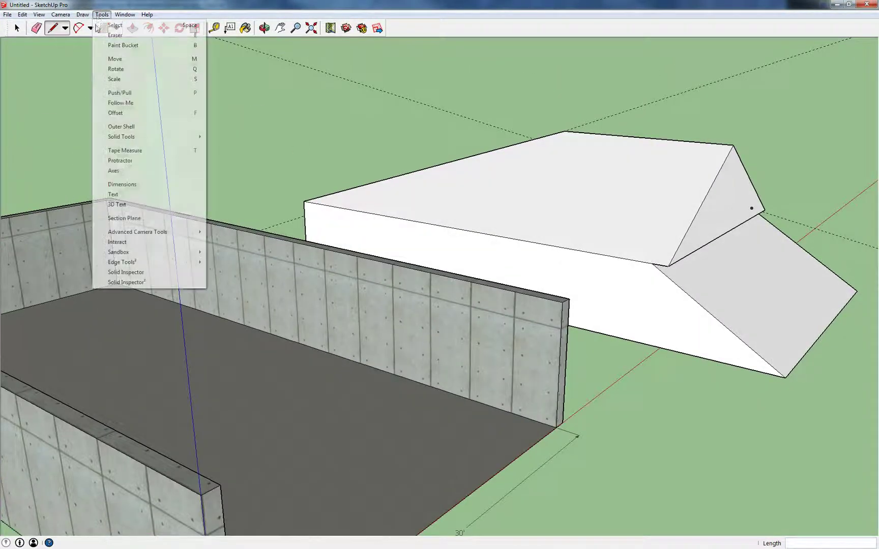
left_click(120, 160)
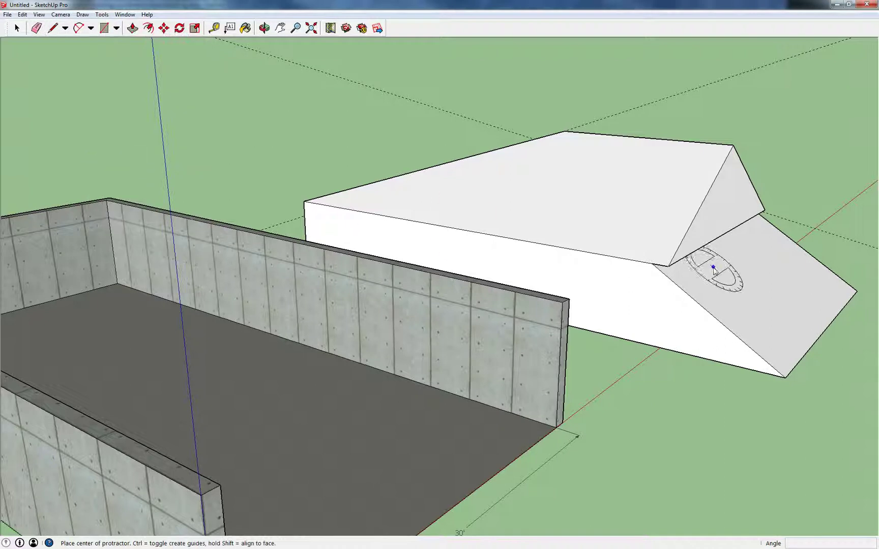
left_click(654, 264)
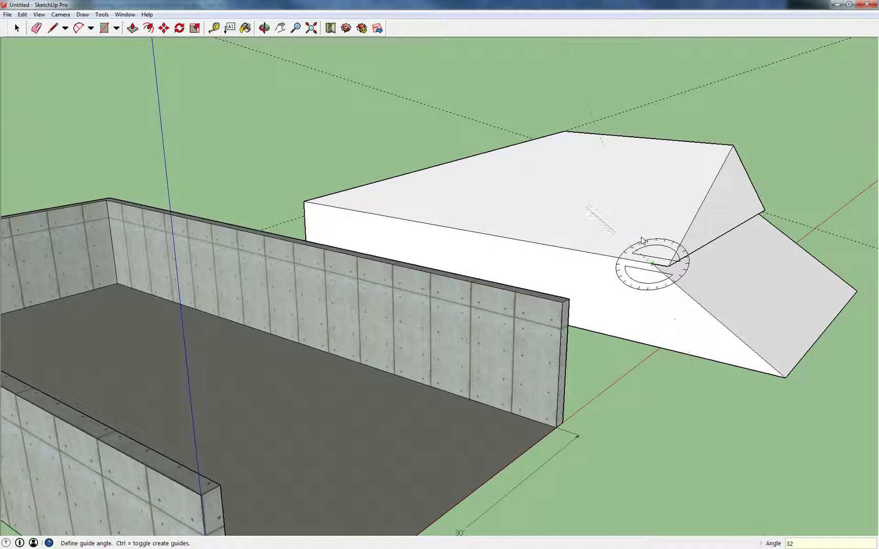
left_click(608, 229)
Draw a line about 29' 7" long from that guide's crossing with the rear hip edge to the front eave corner
middle_click_drag(582, 215, 619, 389)
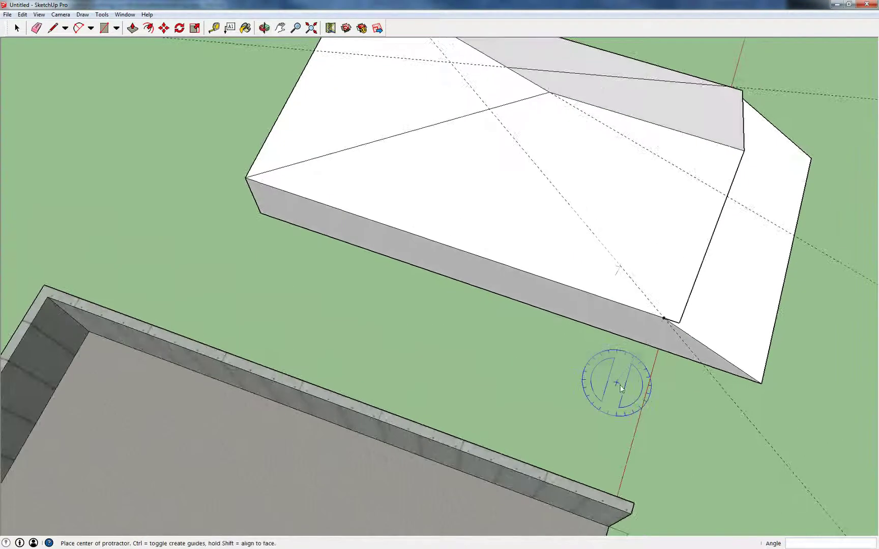
left_click(48, 31)
left_click(489, 109)
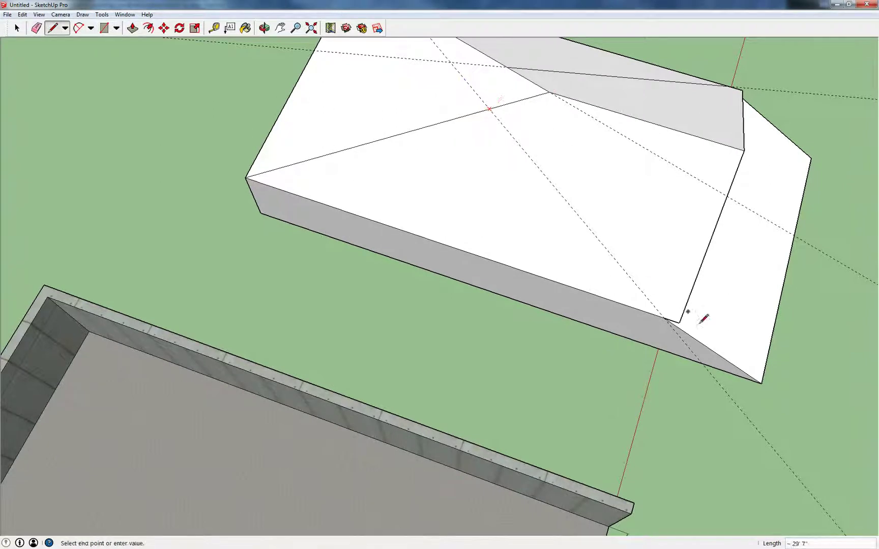
left_click(666, 319)
Connect the upper ends of the two front hip lines with a short edge about 5' 6" long
middle_click_drag(646, 170, 634, 253)
left_click(519, 62)
left_click(497, 112)
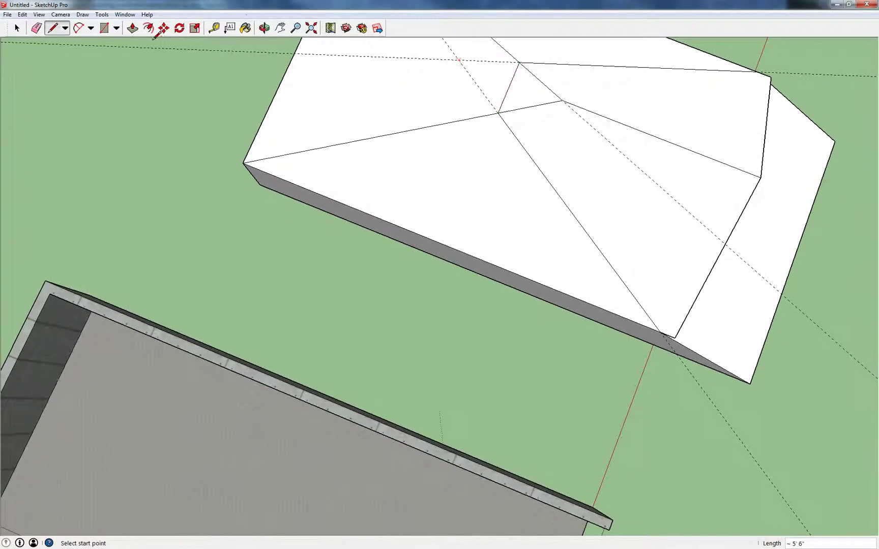
Erase the roof peak edges above the short connecting edge
left_click(36, 29)
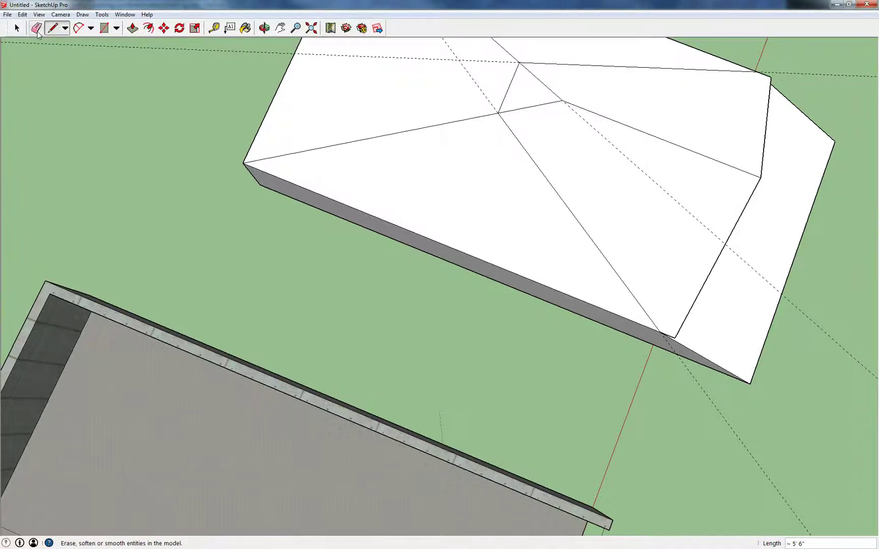
mouse_move(147, 137)
middle_mouse_down()
mouse_move(290, 148)
mouse_move(427, 74)
middle_mouse_up()
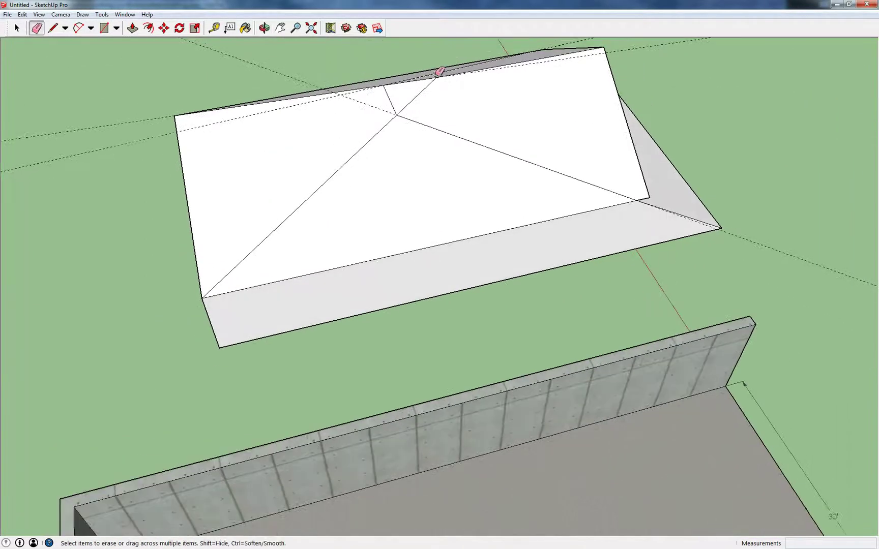
left_click_drag(437, 76, 441, 76)
Erase the leftover gable strip overhanging the sloped front and the remaining guides to finish the hipped roof
middle_click_drag(487, 103, 659, 293)
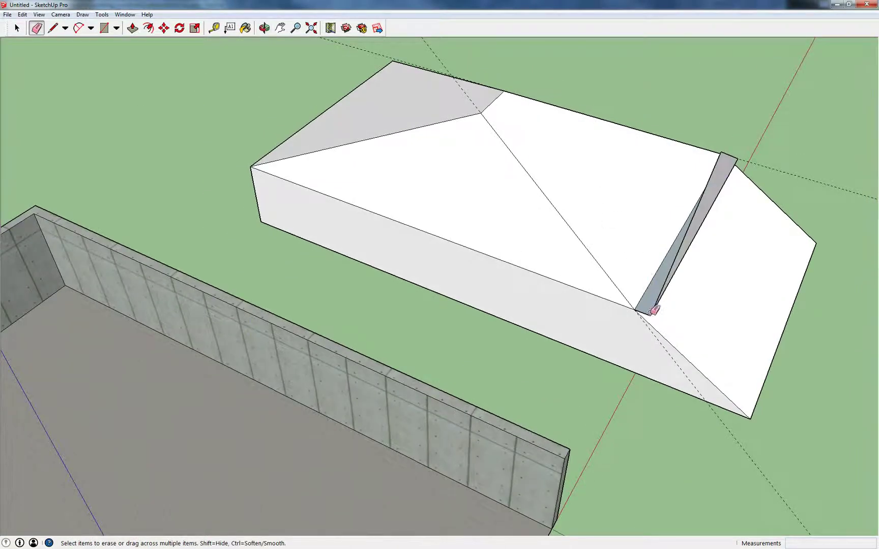
left_click_drag(654, 309, 653, 316)
mouse_move(699, 248)
middle_mouse_down()
mouse_move(634, 251)
mouse_move(261, 200)
mouse_move(285, 295)
middle_mouse_up()
left_click_drag(284, 321, 305, 286)
mouse_move(304, 286)
middle_mouse_down()
mouse_move(474, 306)
mouse_move(299, 224)
mouse_move(526, 259)
middle_mouse_up()
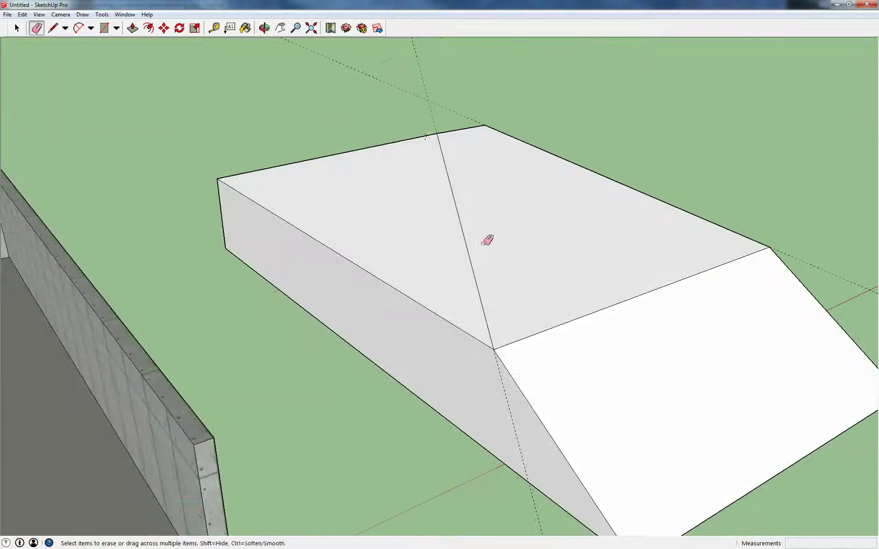
mouse_move(566, 110)
middle_mouse_down()
mouse_move(400, 98)
mouse_move(510, 177)
mouse_move(435, 165)
mouse_move(410, 180)
mouse_move(634, 142)
mouse_move(553, 269)
mouse_move(614, 238)
mouse_move(455, 246)
middle_mouse_up()
middle_click_drag(598, 291, 444, 330)
mouse_move(524, 272)
middle_mouse_down()
mouse_move(722, 271)
mouse_move(447, 298)
mouse_move(407, 285)
mouse_move(387, 367)
mouse_move(386, 359)
middle_mouse_up()
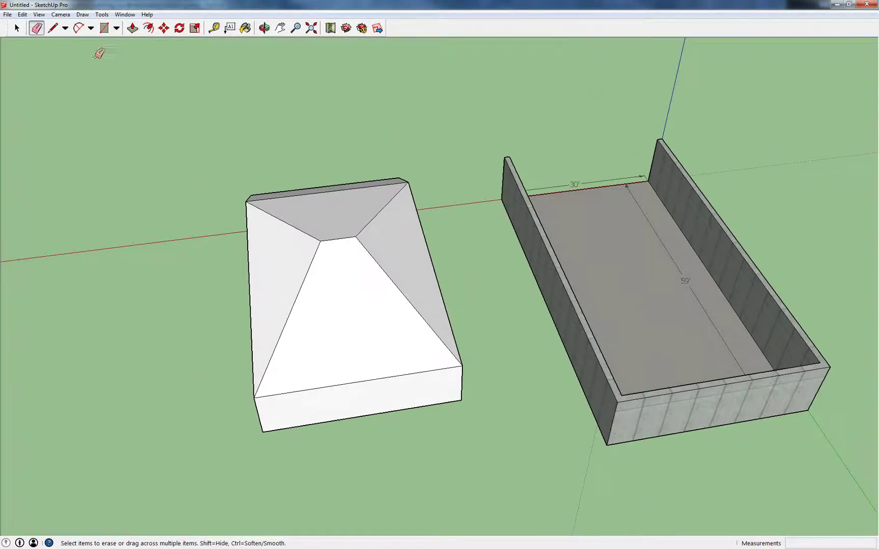
Select the entire cover and make it a group
left_click(16, 29)
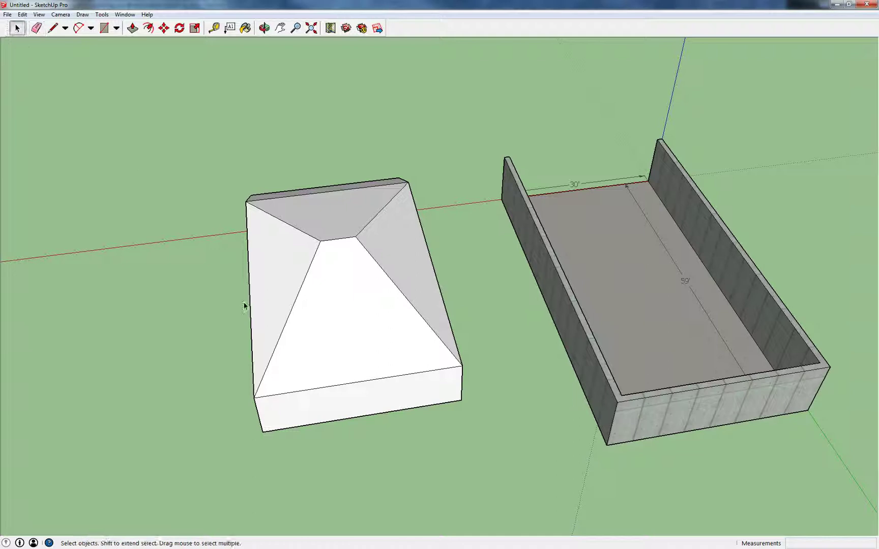
left_click_drag(147, 265, 150, 261)
left_click_drag(101, 143, 107, 144)
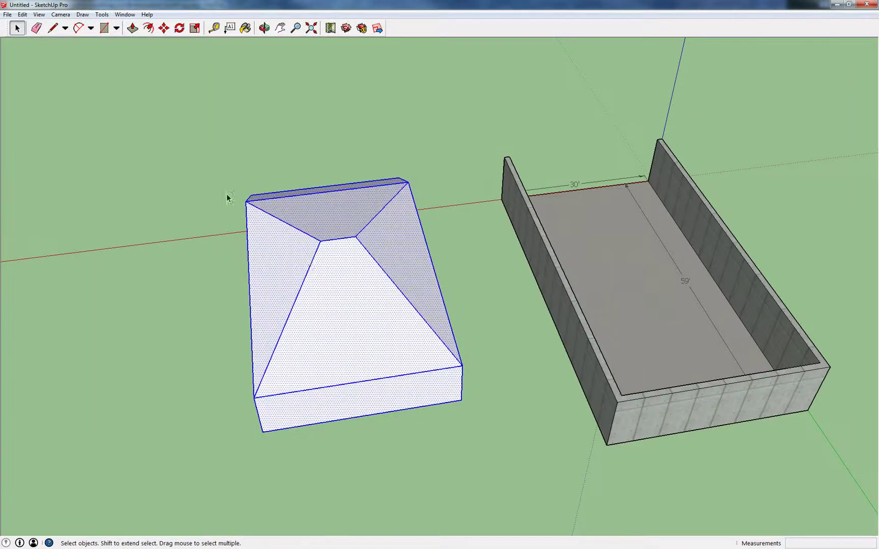
right_click(307, 258)
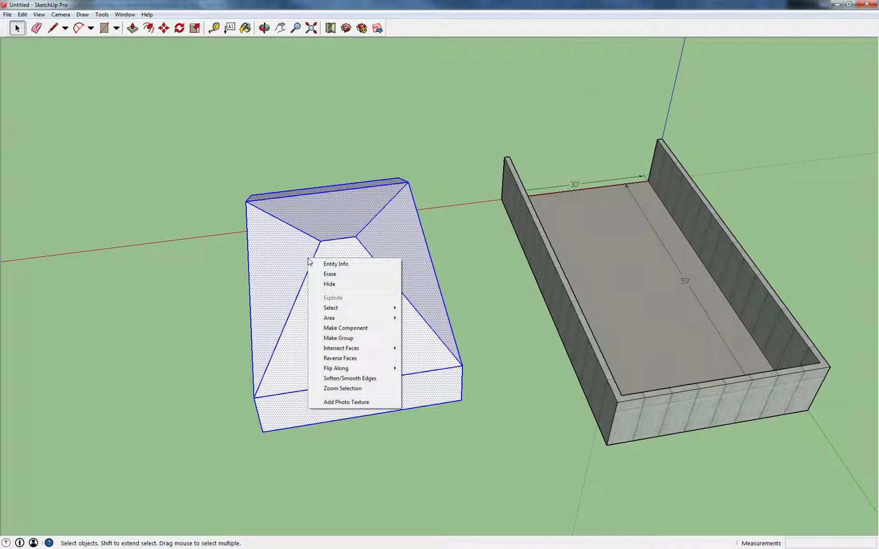
left_click(333, 338)
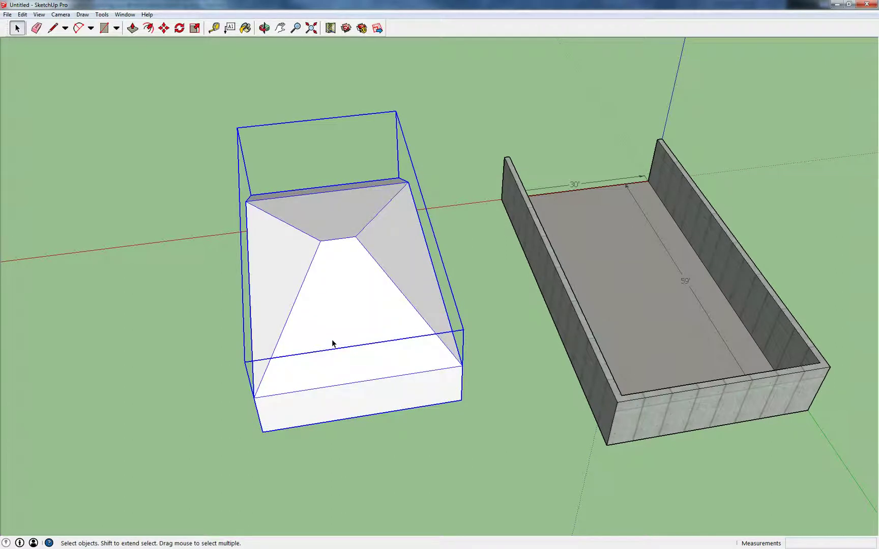
Undo the grouping of the cover
right_click(333, 343)
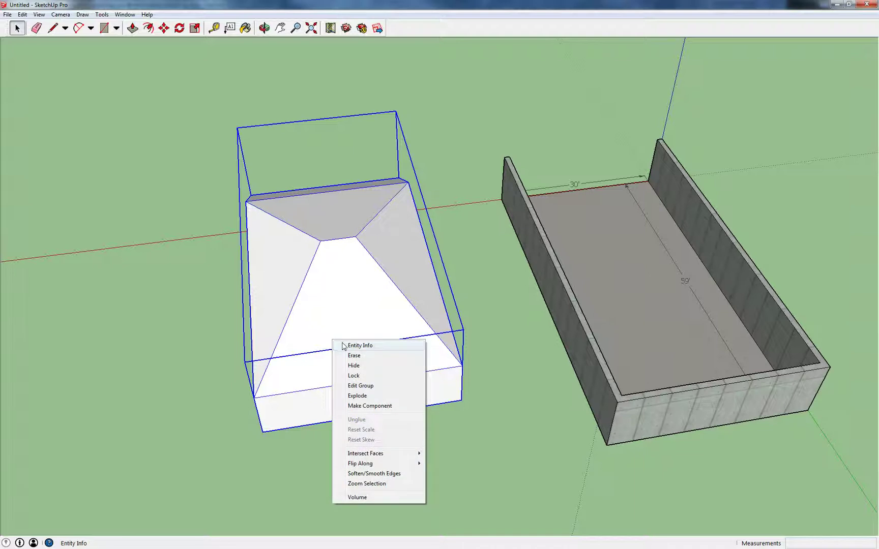
left_click(24, 15)
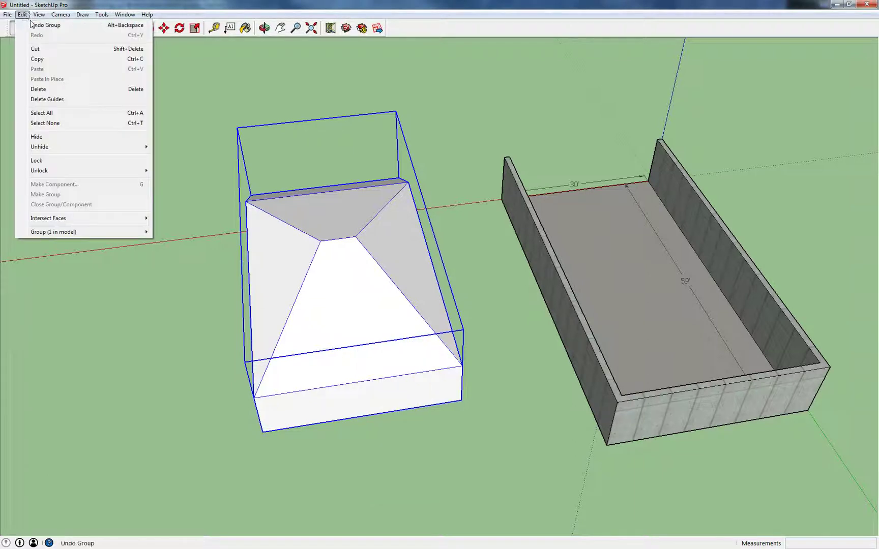
left_click(32, 25)
Erase the leftover interior face beneath the roof, inside the cover
scroll(339, 236, "up", 5)
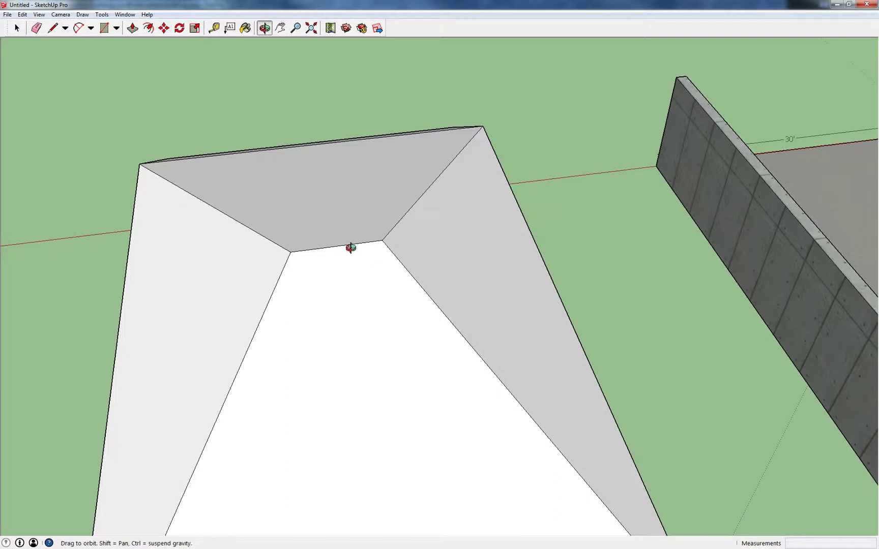
middle_click_drag(351, 248, 337, 84)
scroll(380, 276, "up", 8)
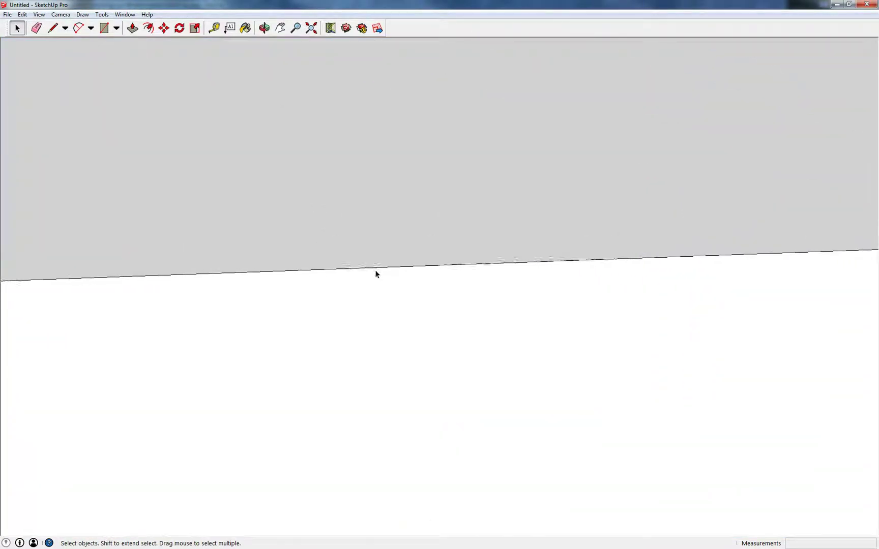
left_click(281, 28)
left_click_drag(360, 156, 412, 85)
middle_click_drag(404, 195, 622, 188)
left_click_drag(334, 160, 572, 111)
middle_click_drag(573, 111, 508, 131)
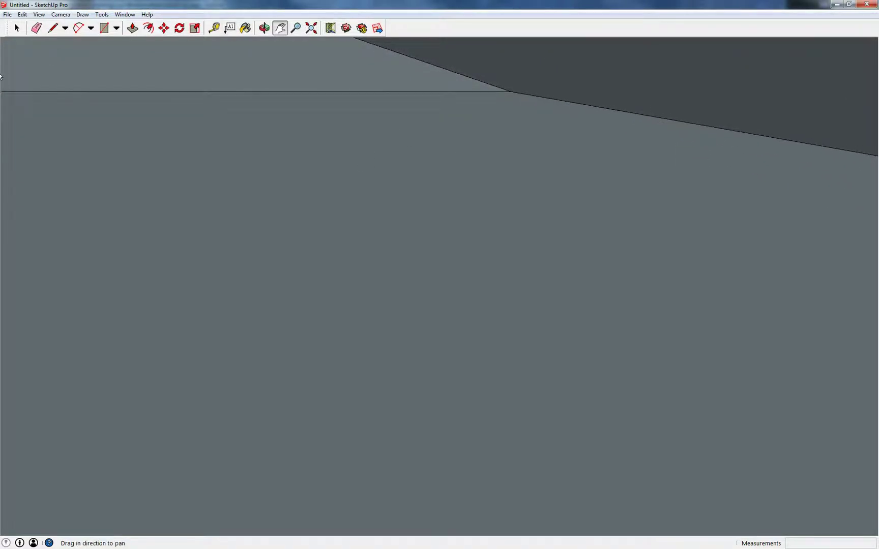
left_click(36, 28)
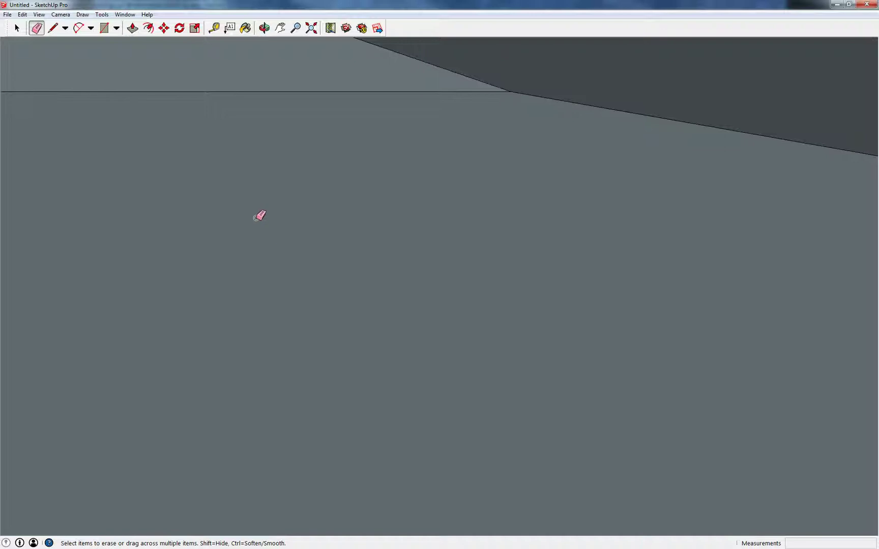
right_click(260, 226)
left_click(273, 241)
Examine the inside and outside of the cover for any other leftover faces
key("o")
mouse_move(282, 212)
left_mouse_down()
mouse_move(209, 204)
mouse_move(377, 214)
mouse_move(553, 240)
left_mouse_up()
key("e")
left_click(280, 28)
left_click_drag(384, 212, 453, 148)
scroll(420, 259, "down", 8)
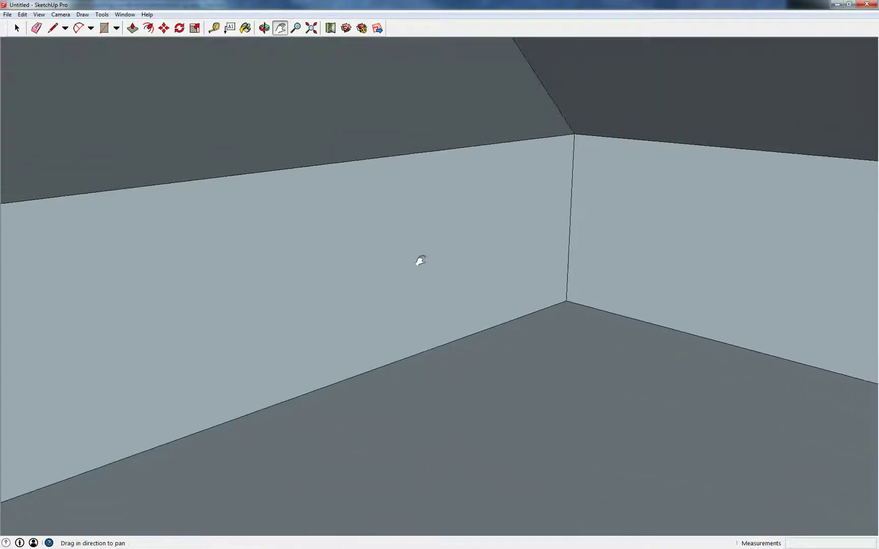
scroll(416, 263, "down", 10)
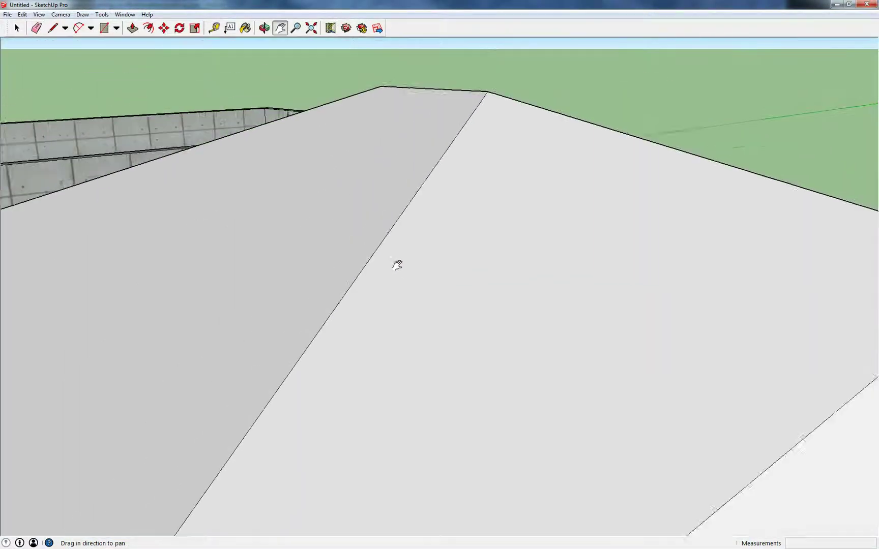
key("o")
left_click_drag(381, 269, 54, 361)
scroll(59, 83, "down", 2)
Select the whole cover and group it again
left_click(17, 28)
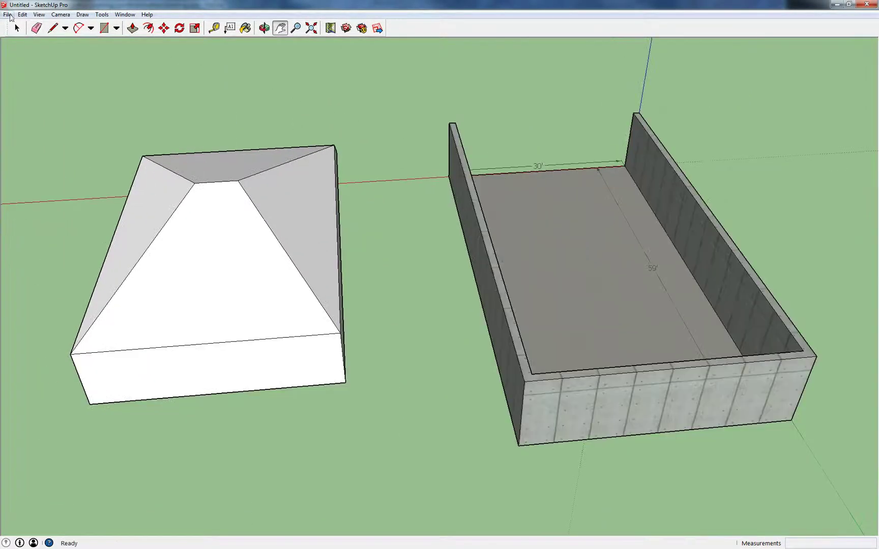
left_click_drag(355, 411, 69, 110)
right_click(200, 254)
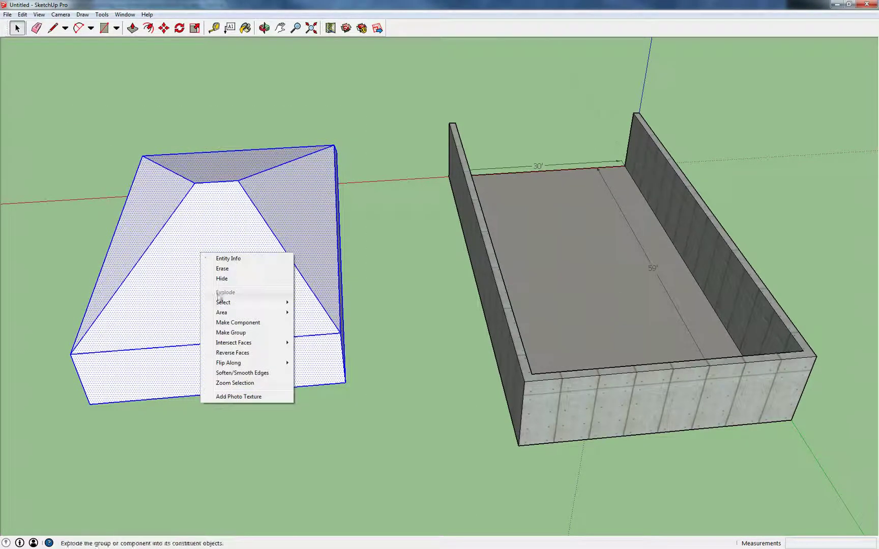
left_click(231, 333)
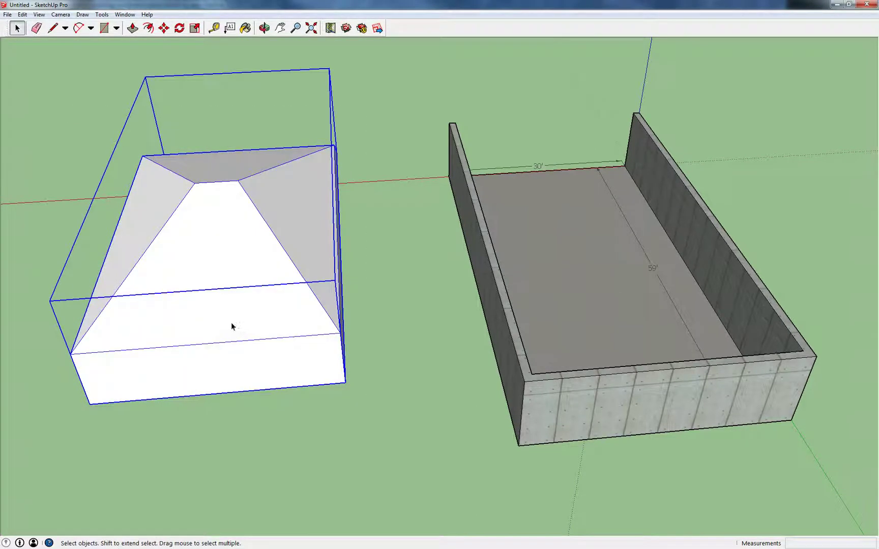
Run Volume on the cover group in cu.m, with Hide Edges and Hide Original both set to No
right_click(232, 322)
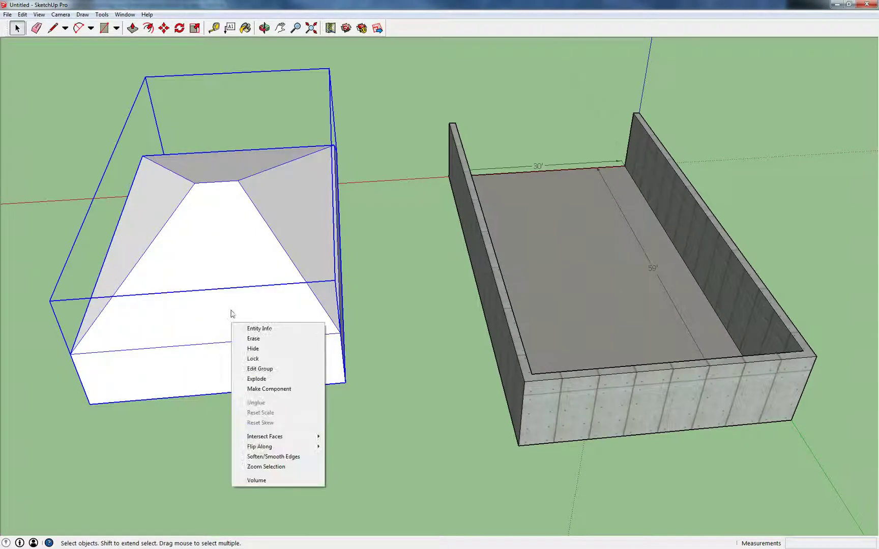
left_click(247, 480)
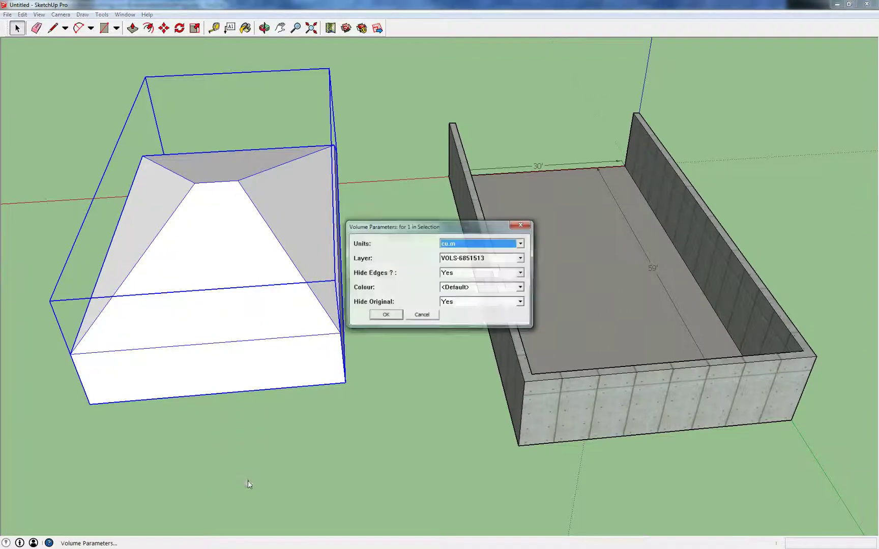
left_click(447, 274)
left_click(452, 290)
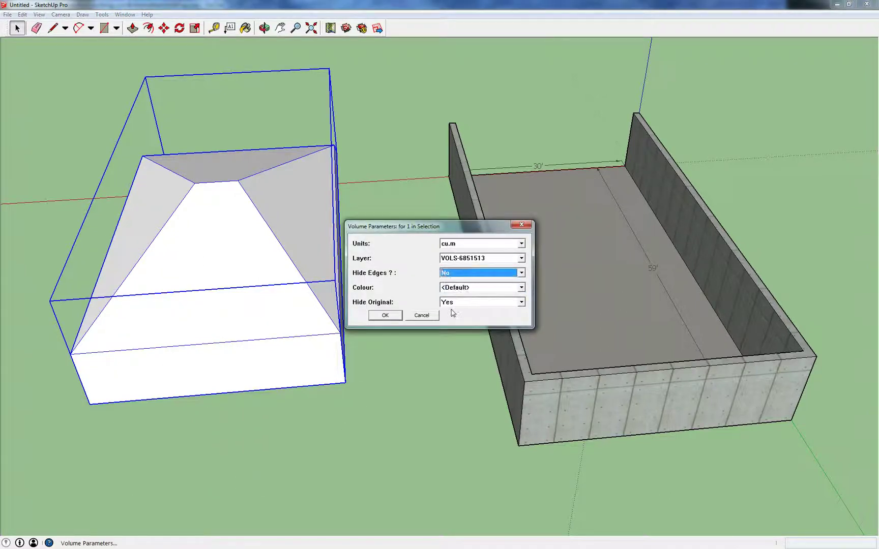
left_click(454, 303)
left_click(453, 317)
left_click(386, 316)
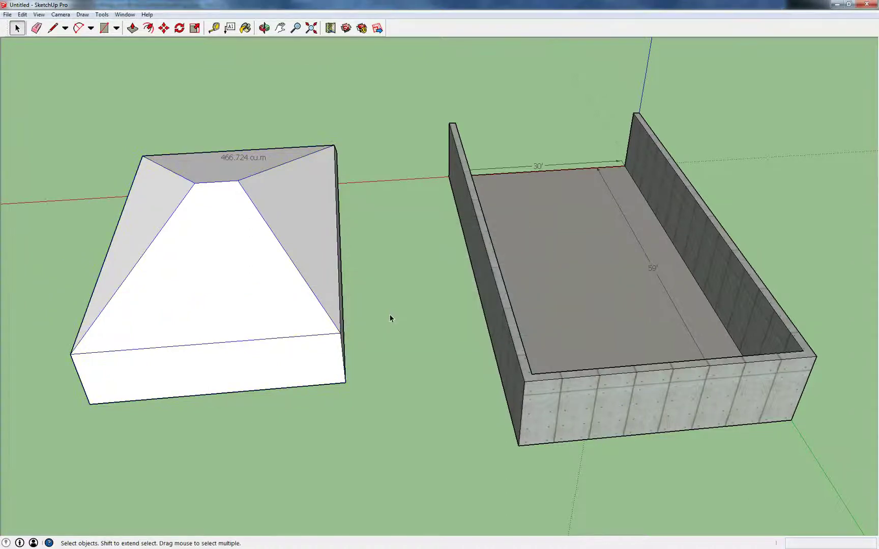
middle_click_drag(313, 245, 130, 232)
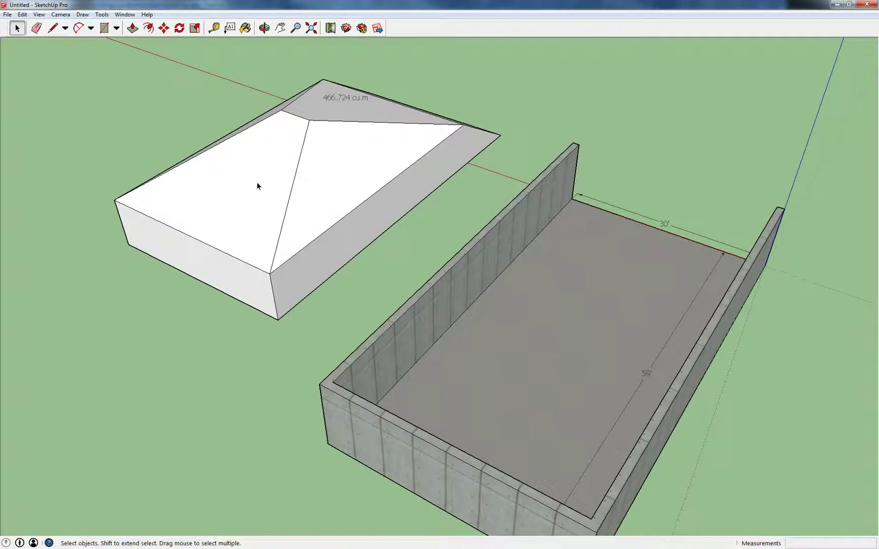
middle_click_drag(277, 168, 298, 216)
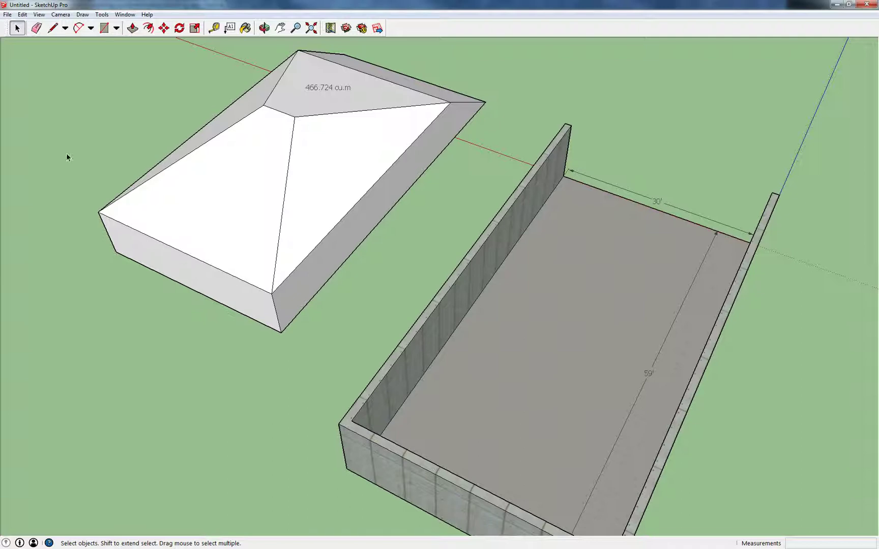
Run Volume on the cover again with the units set to cu.ft
right_click(251, 181)
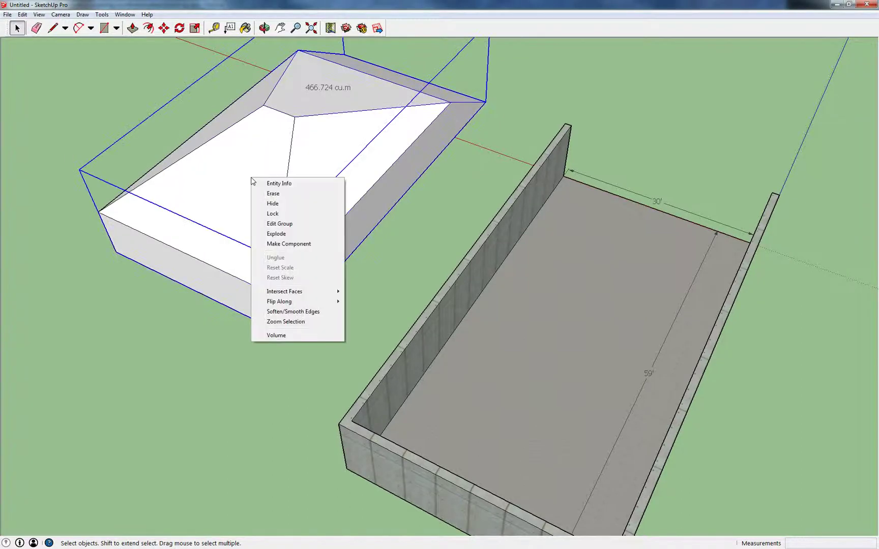
left_click(285, 336)
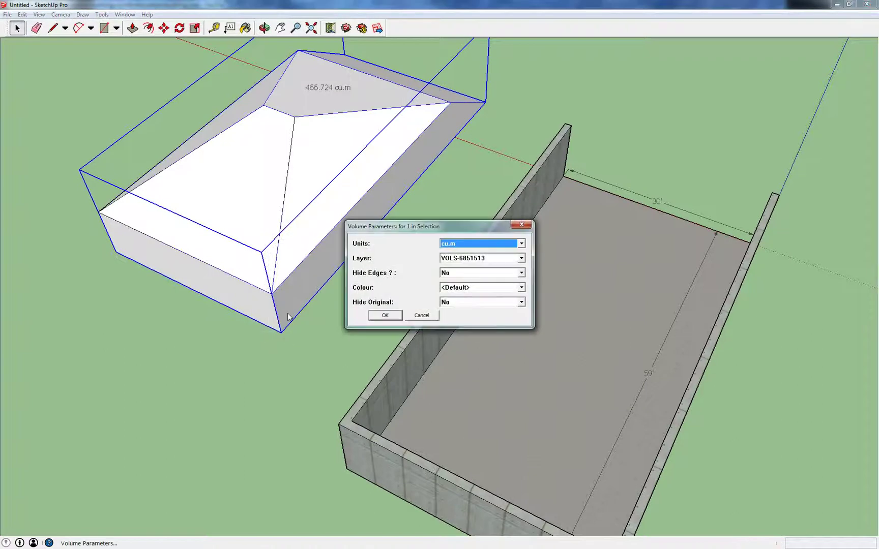
left_click(471, 248)
left_click(471, 275)
left_click(395, 316)
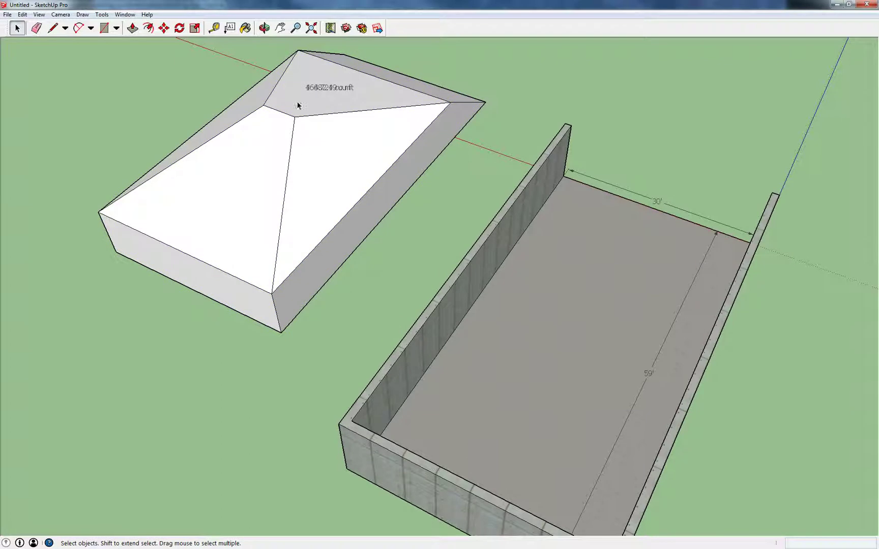
Undo both overlapping volume labels on the cover
left_click(22, 14)
left_click(40, 25)
left_click(23, 14)
left_click(27, 26)
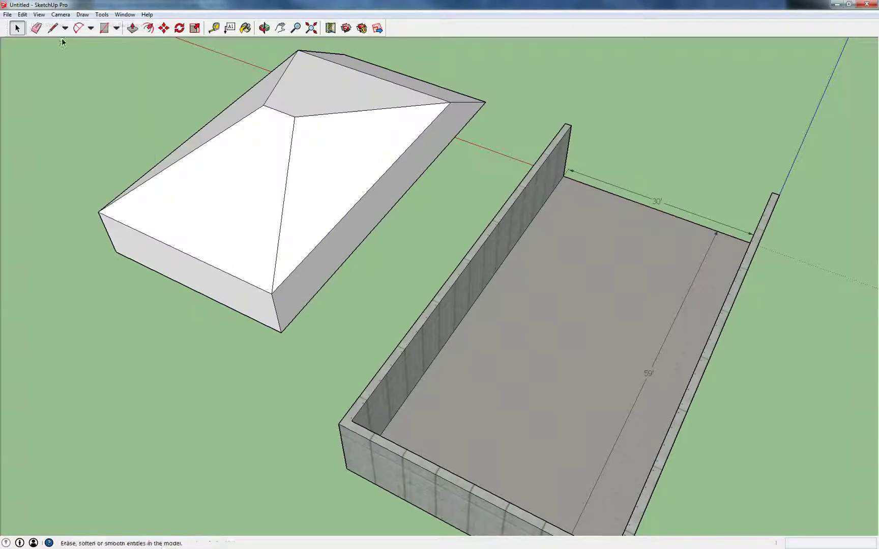
Add a volume label in cu.ft to the cover, choosing layer VOLS-6851545
right_click(261, 143)
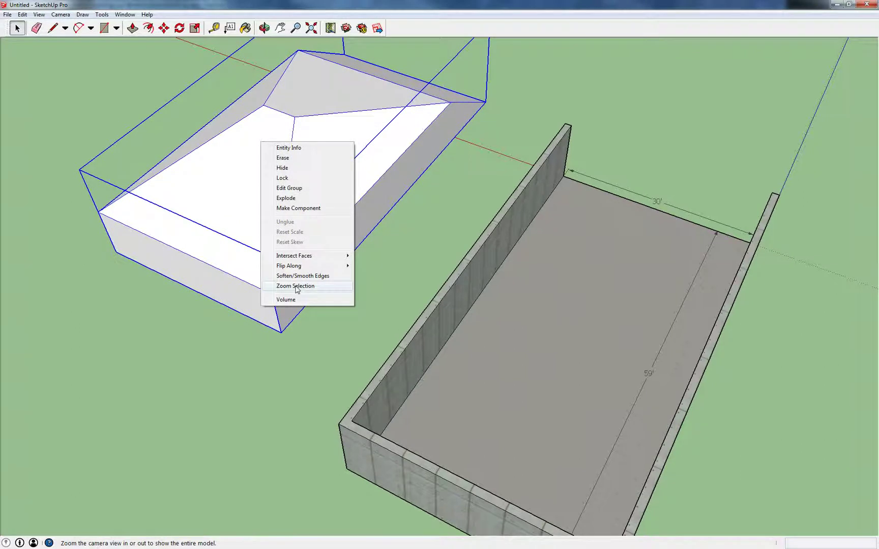
left_click(288, 300)
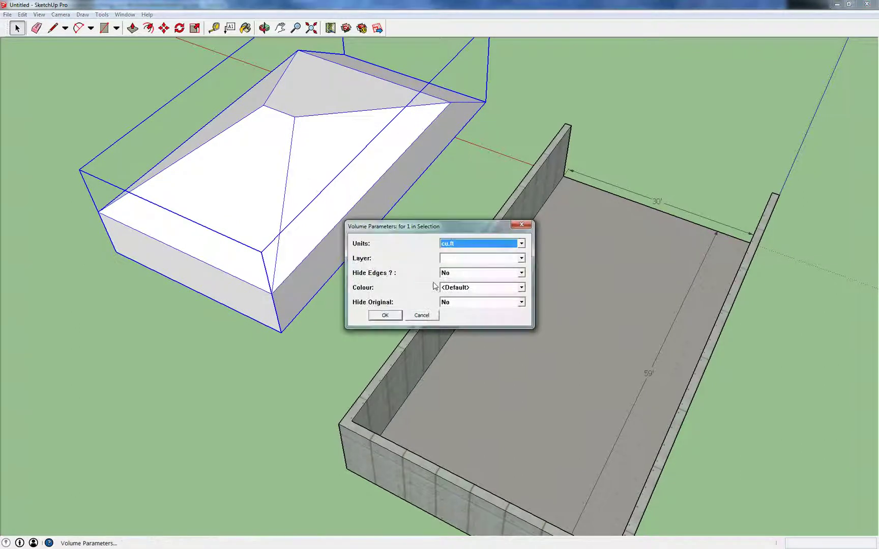
left_click(470, 259)
left_click(473, 258)
left_click(473, 258)
left_click(473, 268)
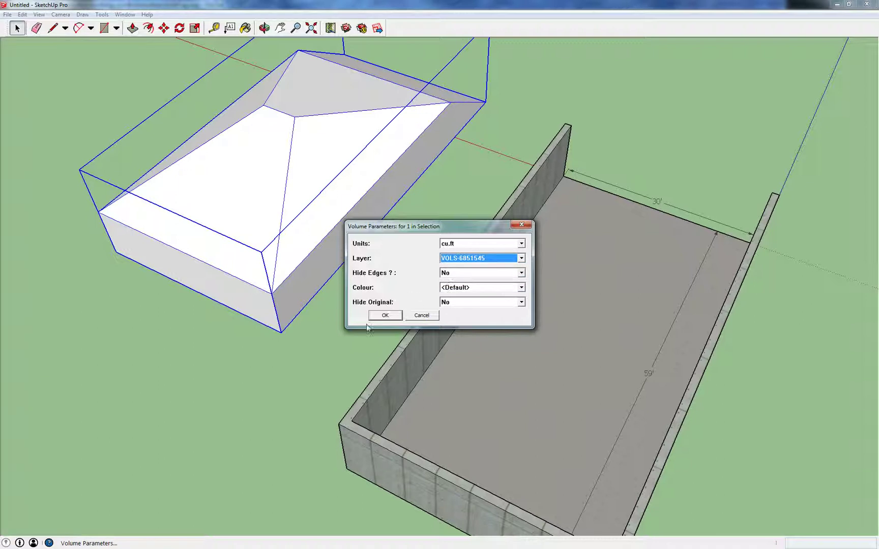
left_click(385, 315)
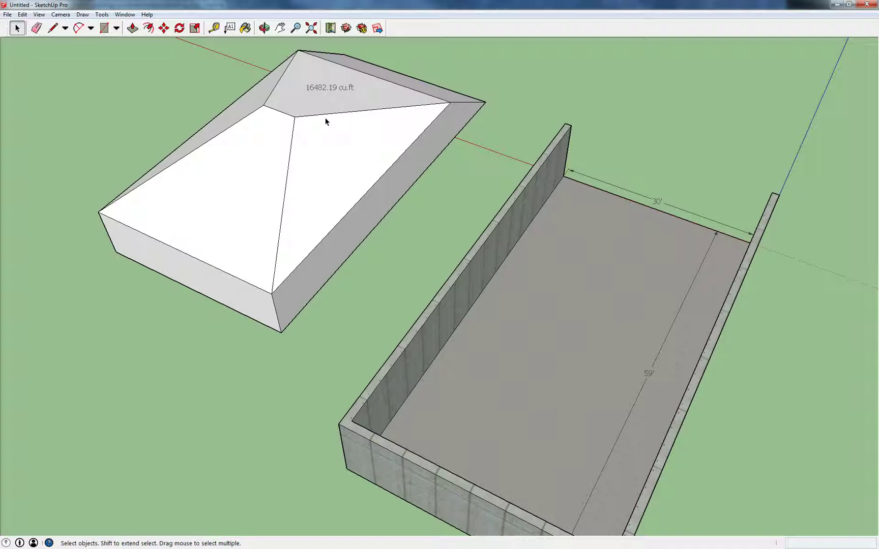
Switch to the Chrome browser, search Google for "1236164.25 lbs to tons" to convert the salt's weight, and clear the browser away
left_click_drag(0, 92, 0, 89)
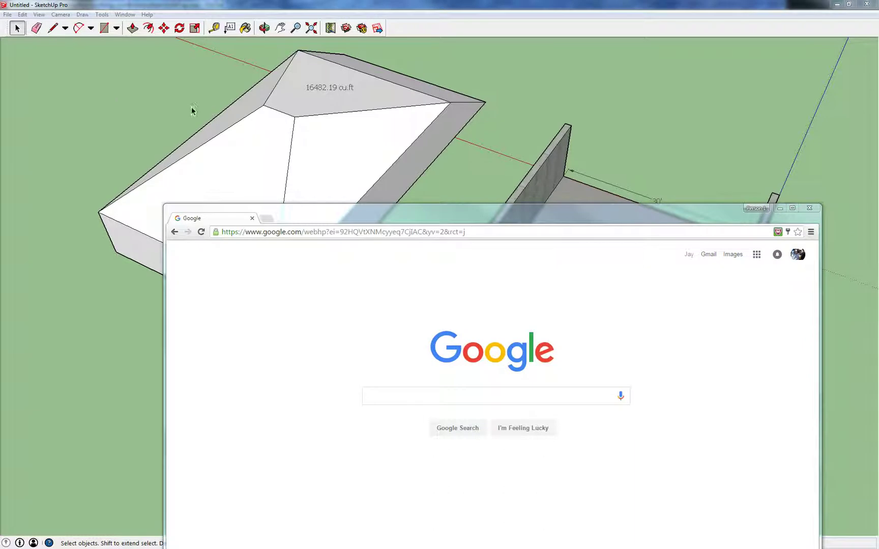
left_click(334, 232)
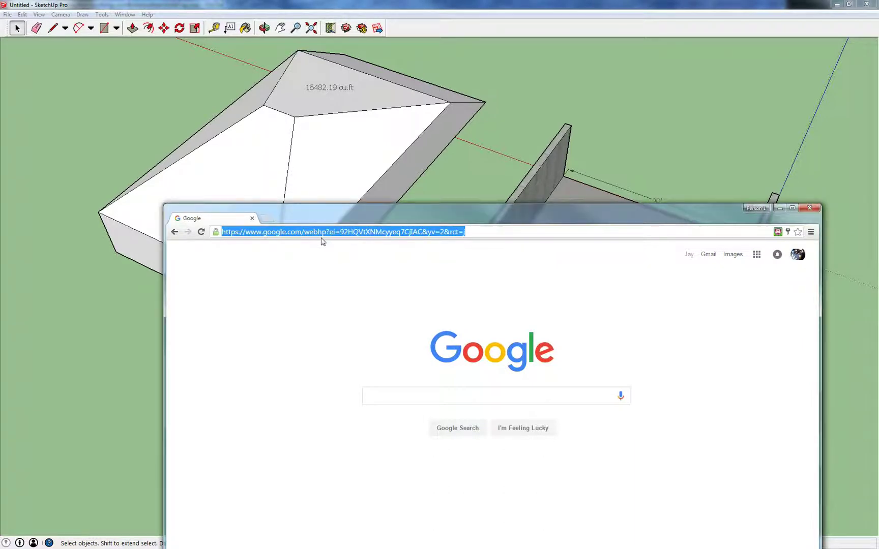
type("1236")
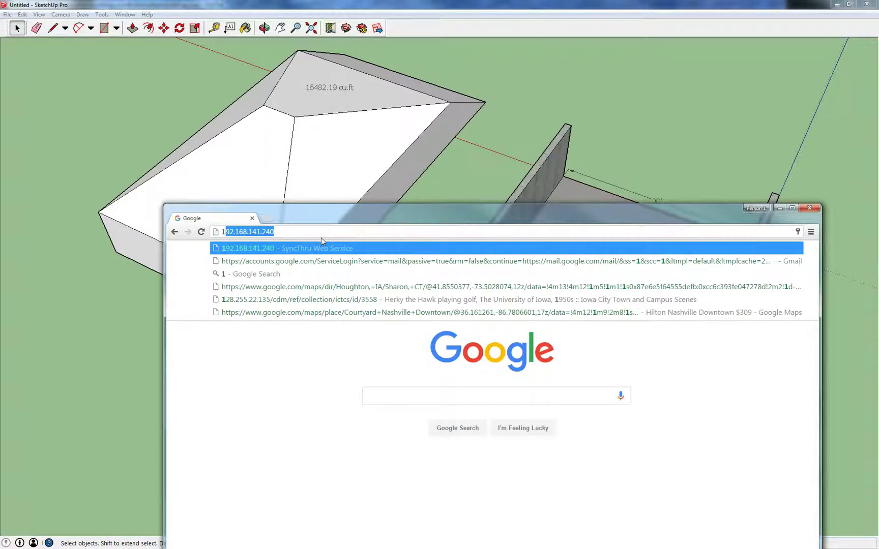
type("164.25")
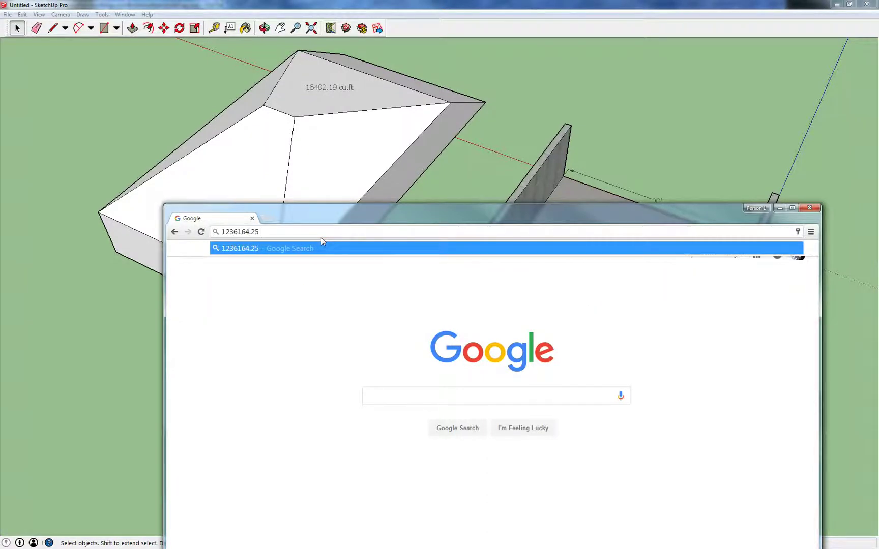
type(" lbs to tons")
key("Return")
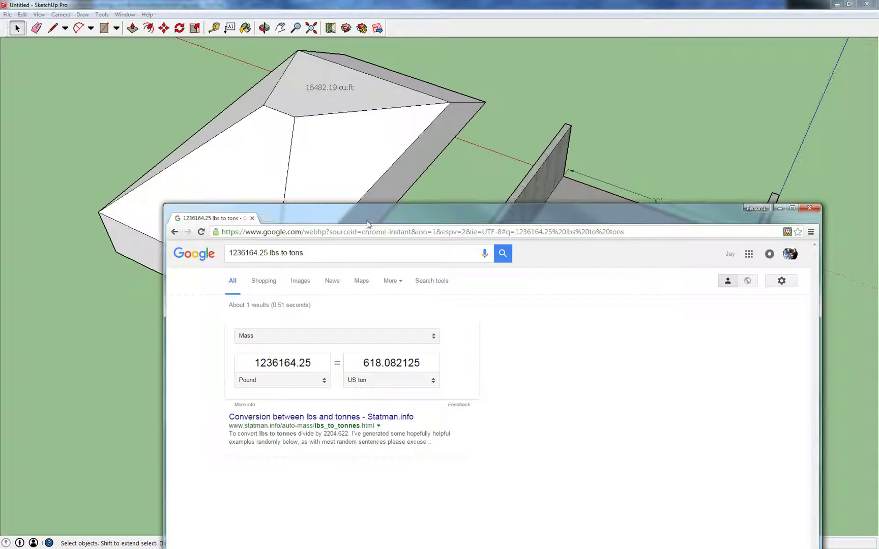
left_click_drag(363, 204, 465, 125)
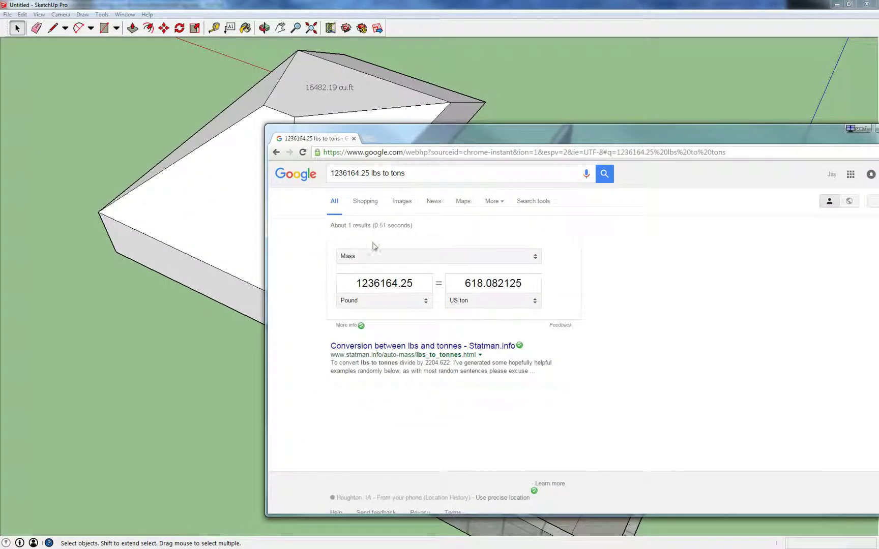
double_click(383, 284)
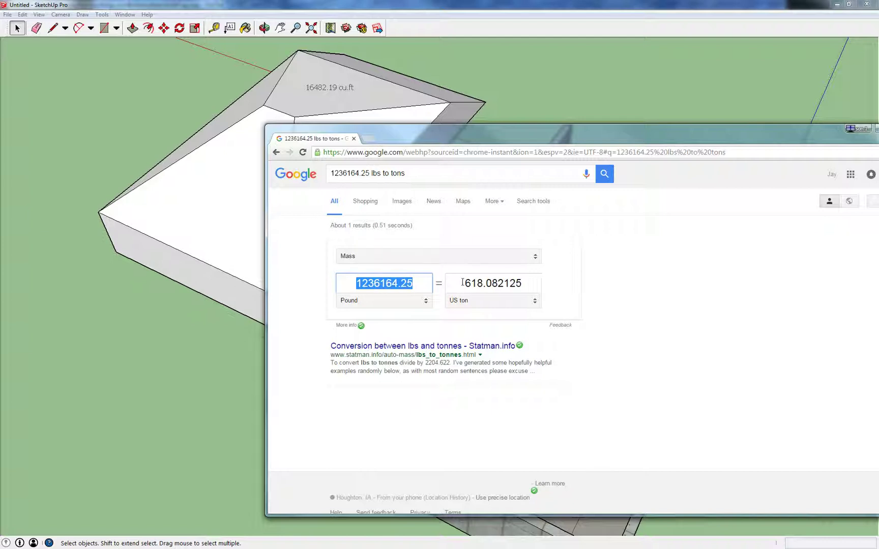
mouse_move(737, 129)
left_mouse_down()
mouse_move(493, 154)
mouse_move(0, 74)
left_mouse_up()
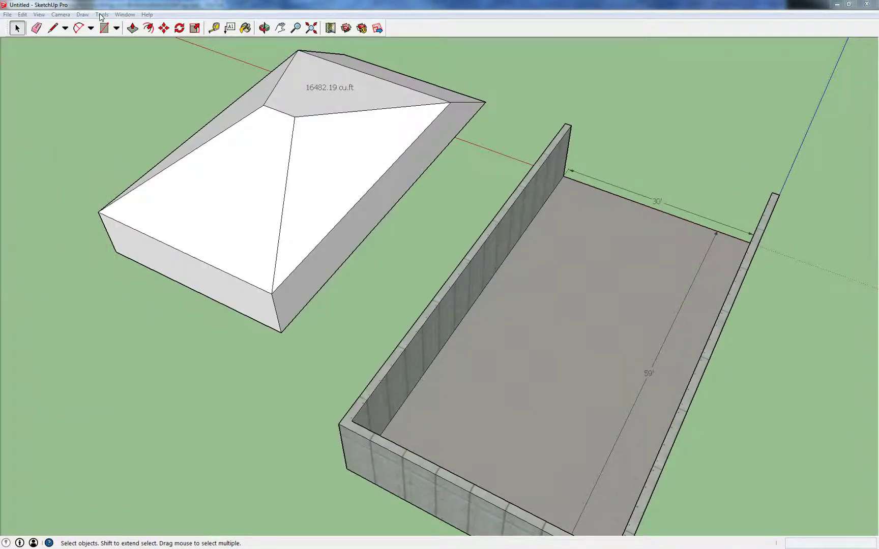
Attach a leader text note to the upper edge of the cover's near end reading "16,482.19 cu.ft @ 75 lbs / cu. ft"
left_click(230, 28)
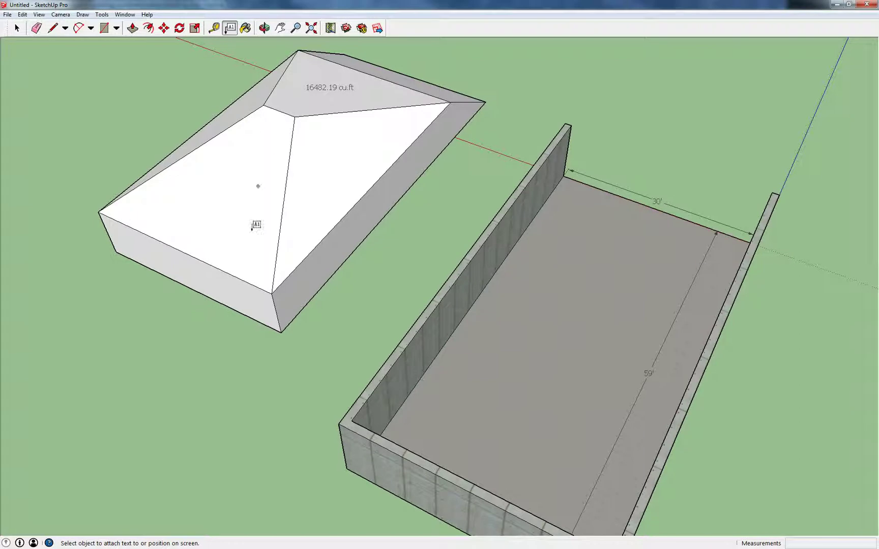
left_click(207, 262)
left_click(151, 368)
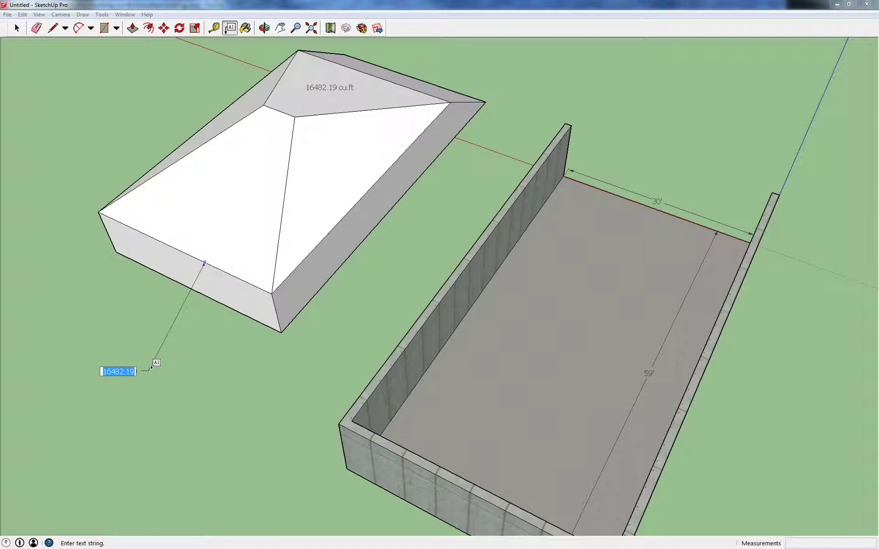
type("16,482.19 cu.ft")
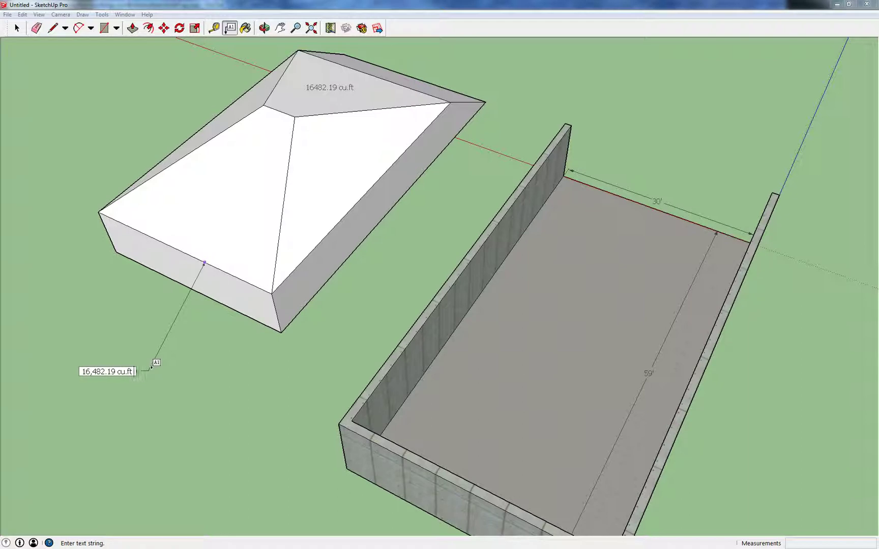
type(" @ 75.")
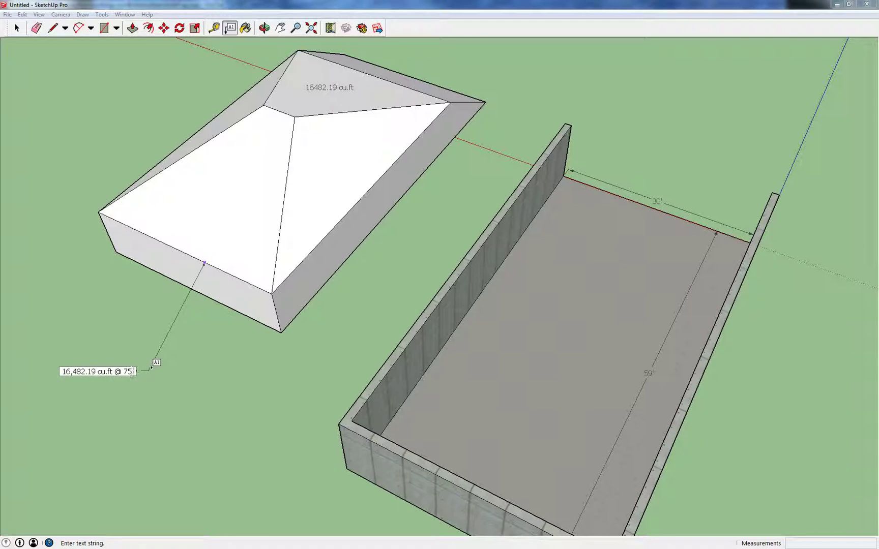
key("BackSpace")
type("lbs / cu")
type(". ft")
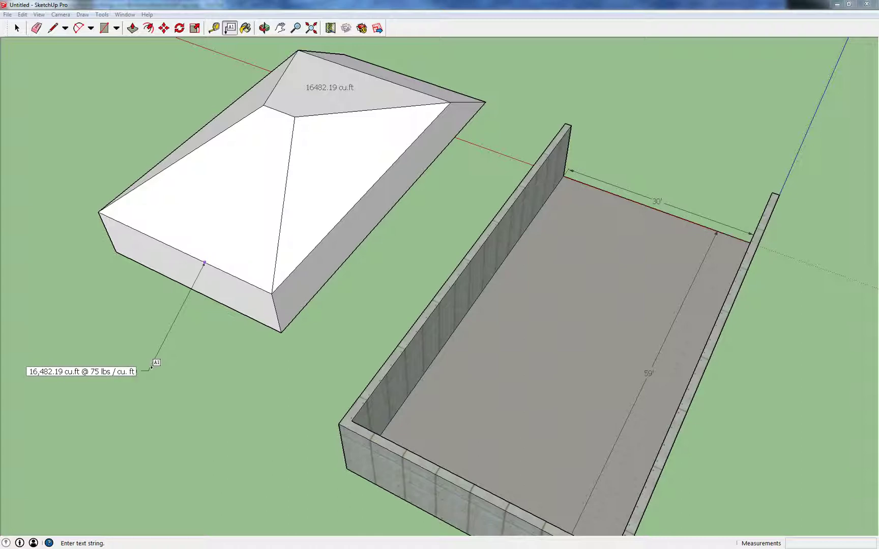
Add a second line to the cover's note reading "=1236164.25 lbs = 618.08 US Ton" and finish the text
key("Return")
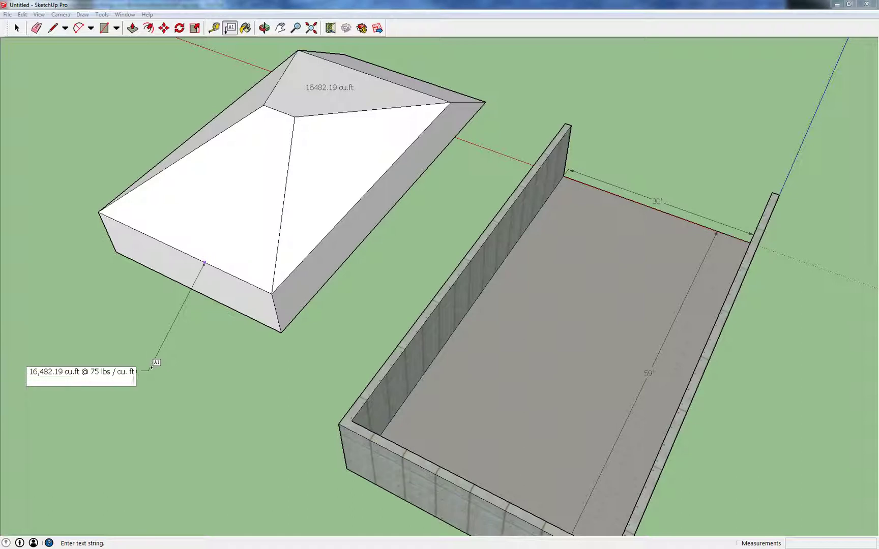
type("=1236164.25 lbs = 618.08")
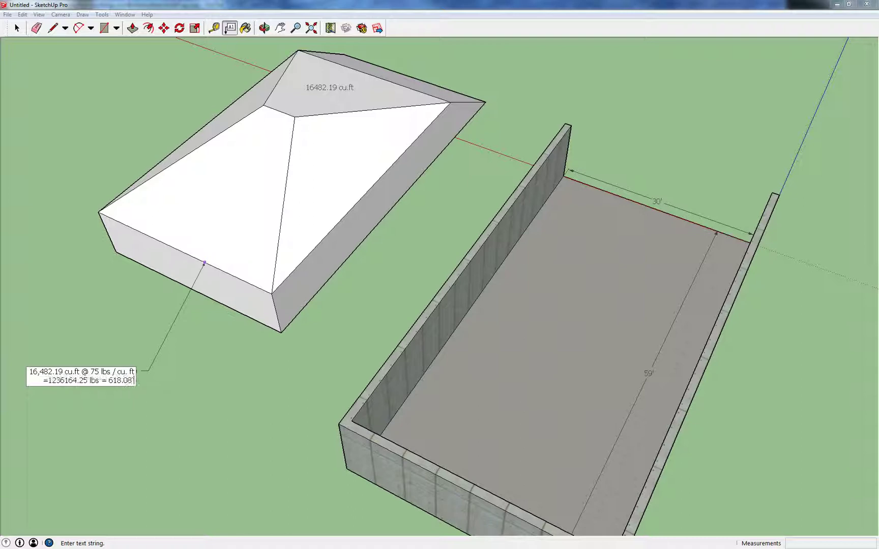
type(" US Ton")
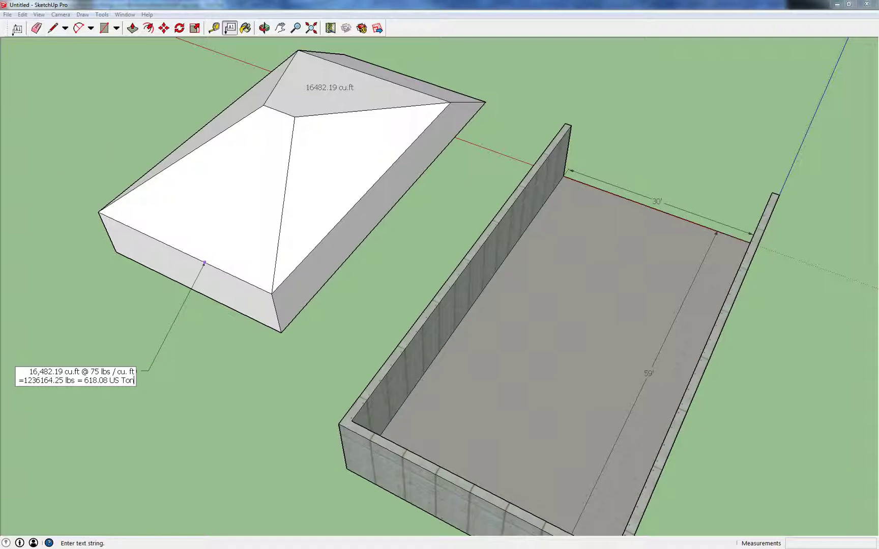
left_click(16, 28)
Examine the model from the opposite side, with the walled bin, the cover and its volume note all in view
key("o")
left_click_drag(165, 159, 249, 191)
key("space")
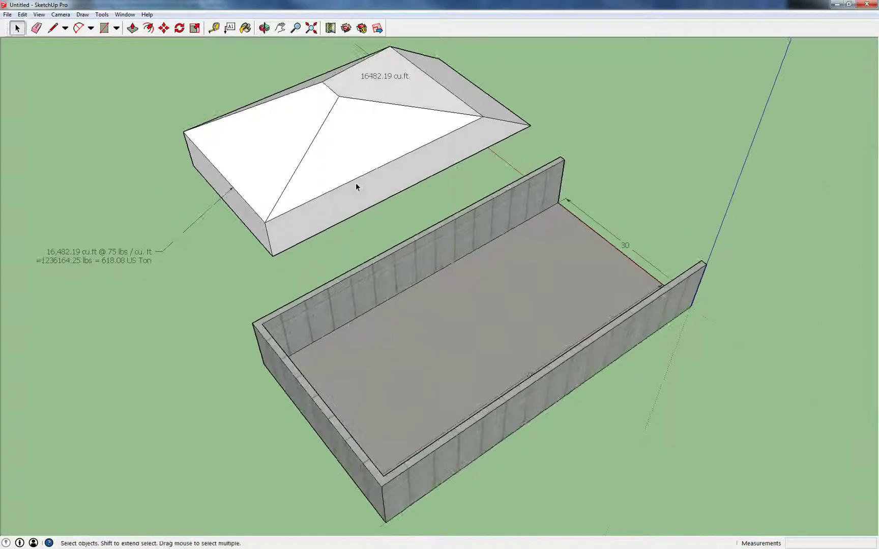
key("o")
left_click_drag(379, 220, 418, 257)
middle_click_drag(418, 257, 503, 377)
key("space")
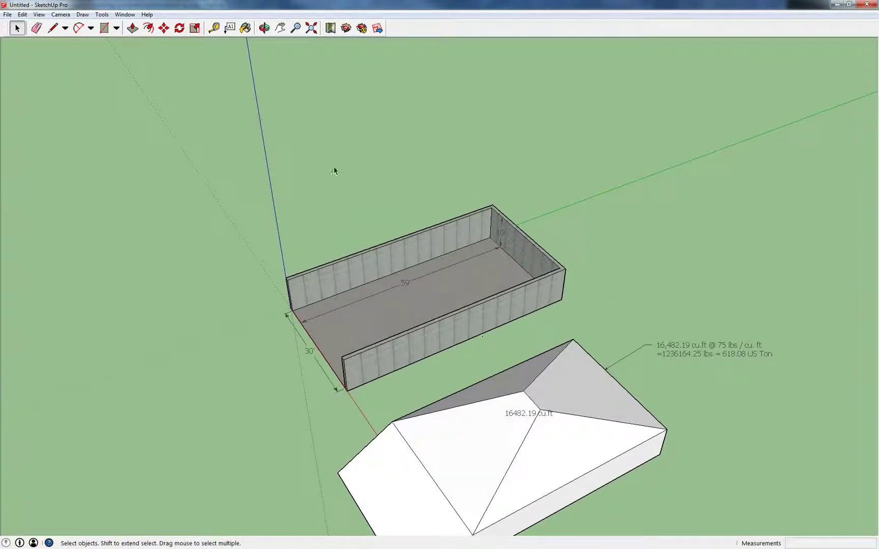
left_click(311, 28)
middle_click_drag(354, 211, 370, 230)
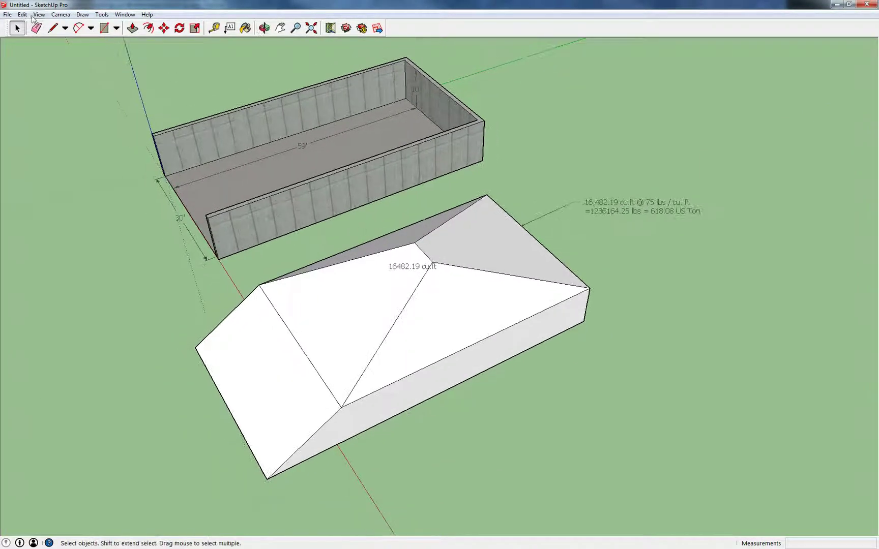
Save the model in My Documents under the file name salt-2
left_click(8, 14)
left_click(163, 117)
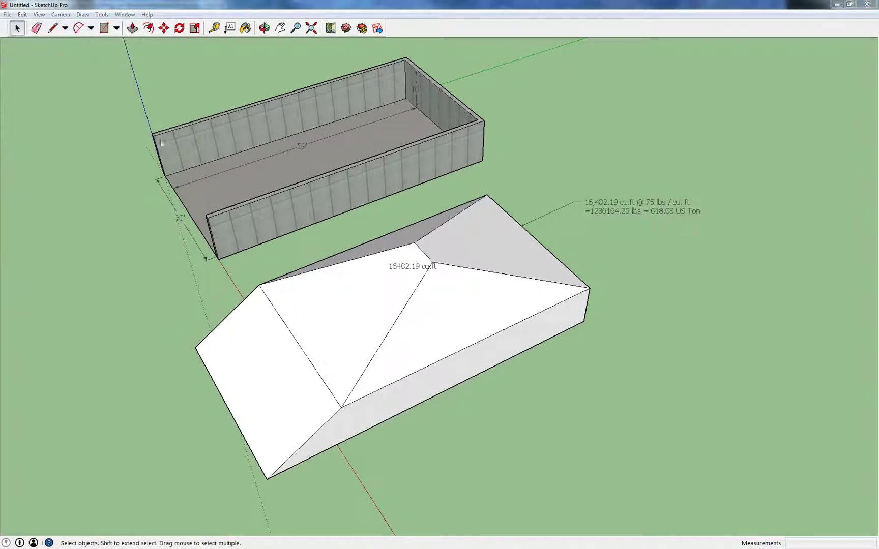
key("ctrl+s")
type("sa")
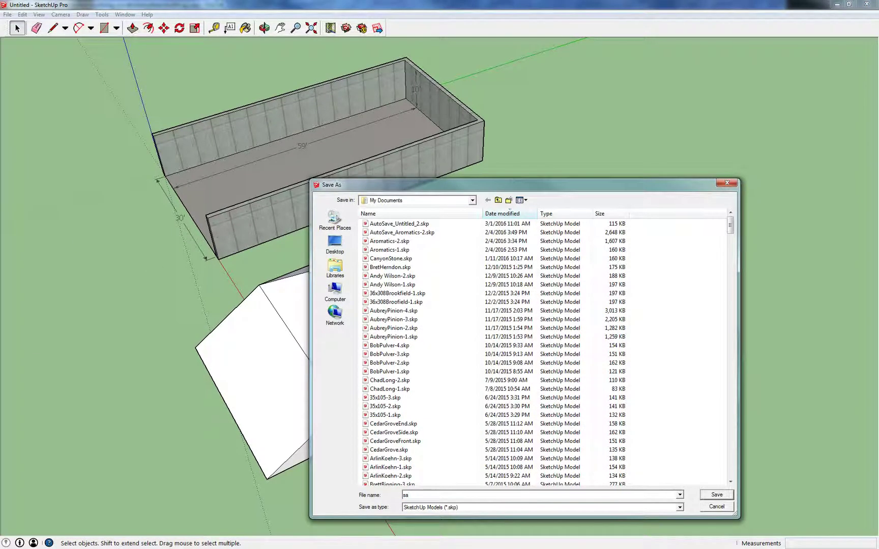
type("lt-2")
key("Return")
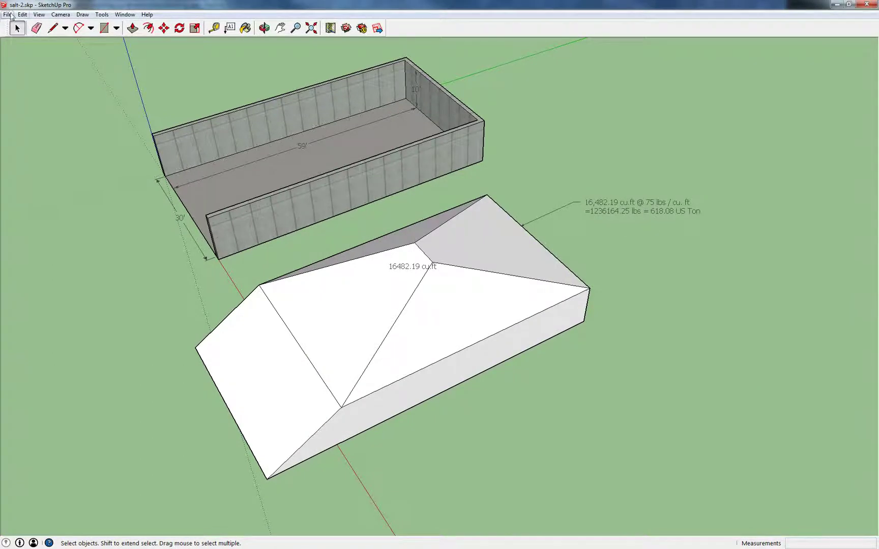
Export the current view as a 2D graphic in JPEG format, named salt-2.jpg, to My Documents
left_click(8, 14)
mouse_move(35, 161)
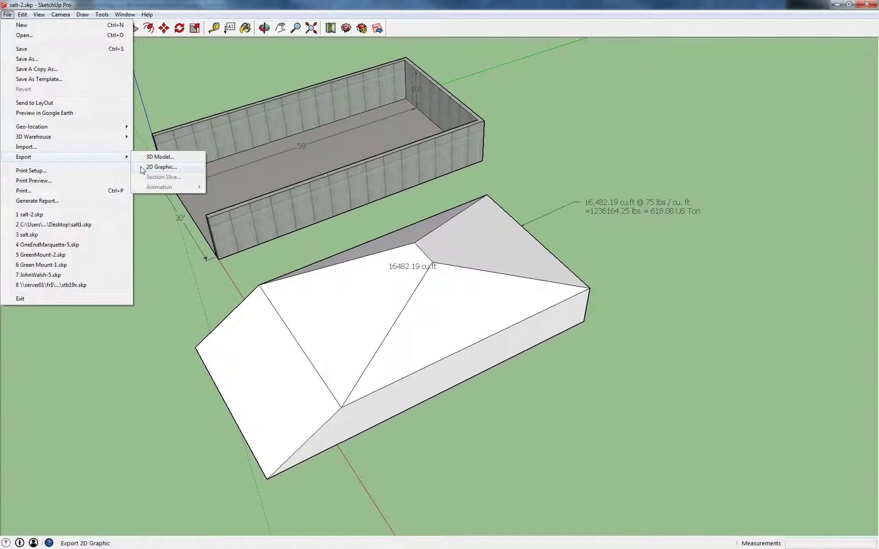
left_click(161, 167)
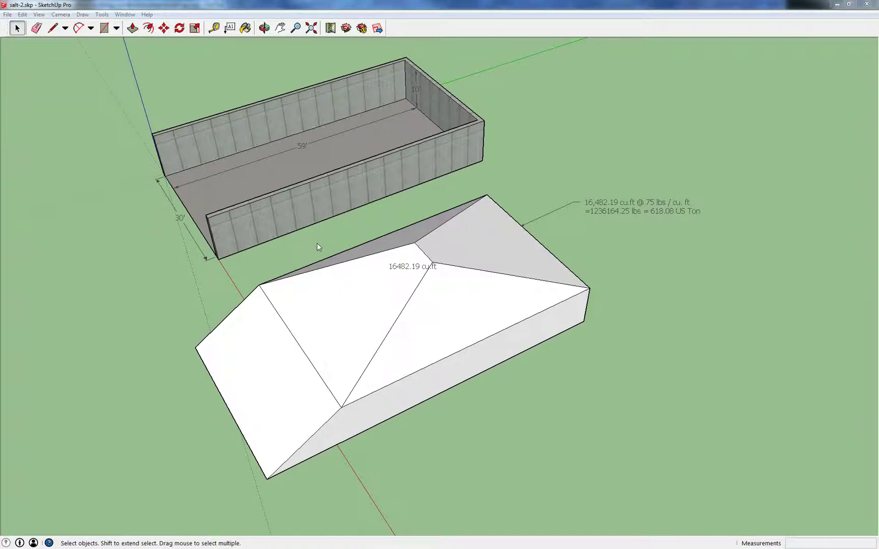
scroll(518, 408, "up", 10)
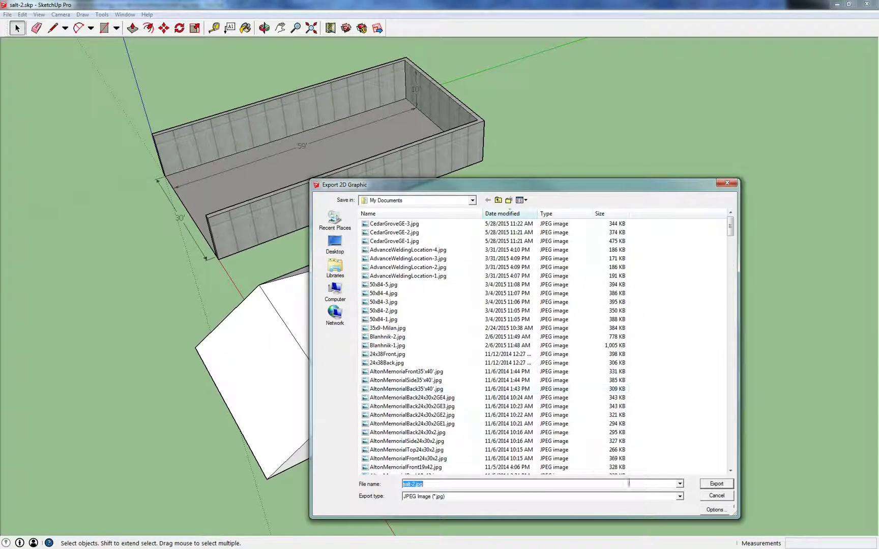
left_click(680, 497)
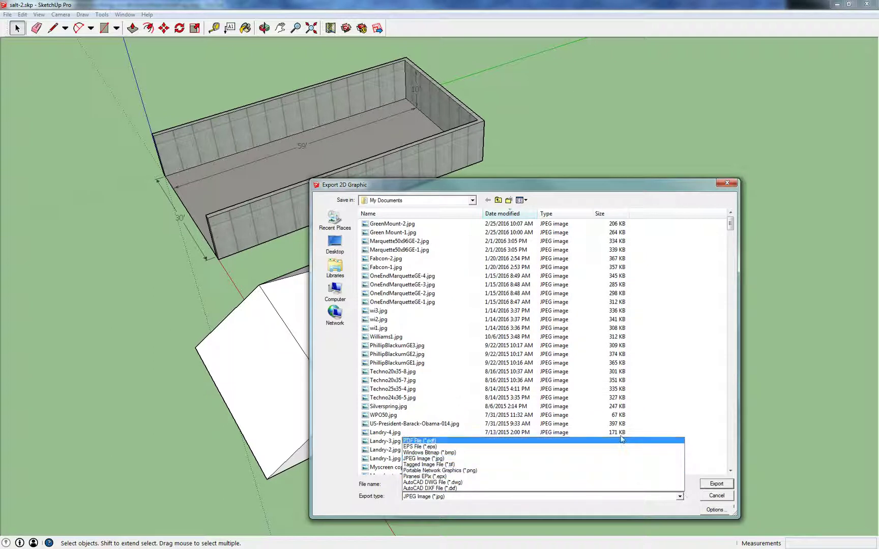
left_click(661, 459)
left_click(712, 485)
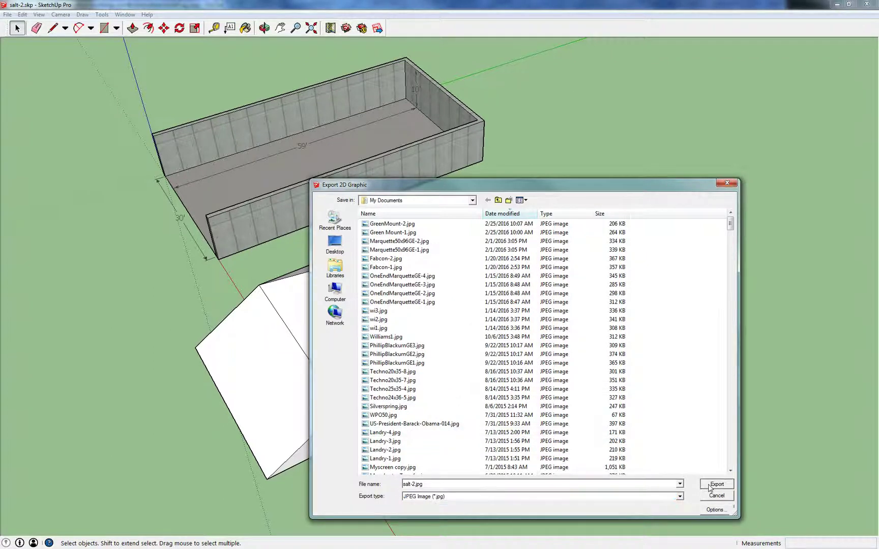